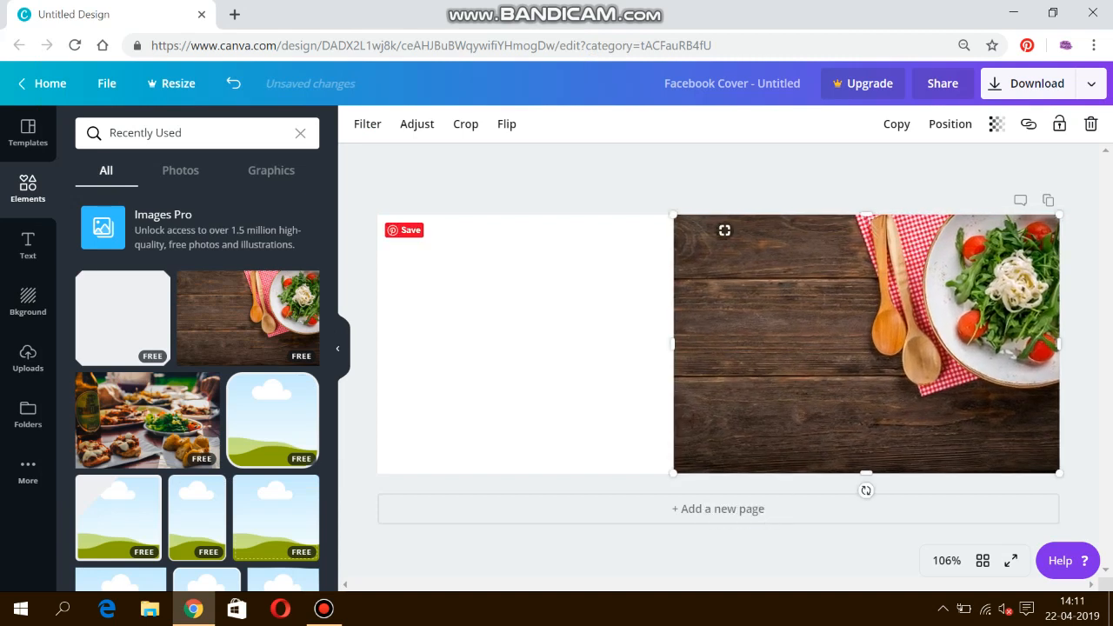
Step: Crop the wood-and-salad photo from its left edge to about 384 wide
left_click_drag(673, 343, 735, 348)
Step: Try and discard the cloud and corner-cut frames, then add the rounded-square photo frame
left_click(603, 350)
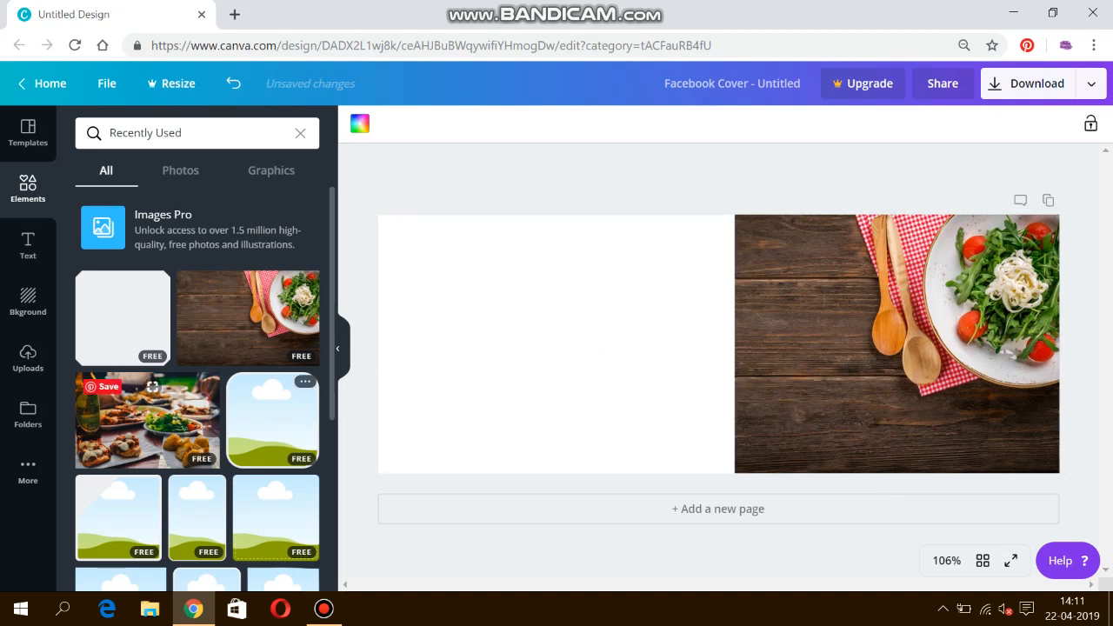
left_click(272, 420)
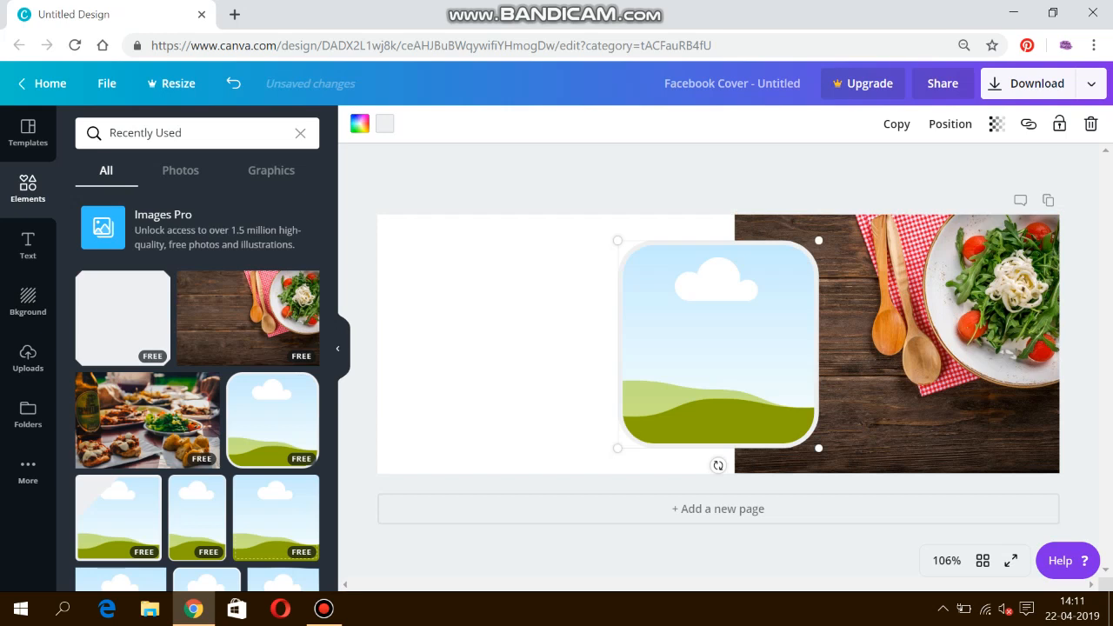
key("Delete")
key("super+a")
key("super+a")
left_click(119, 517)
key("super+b")
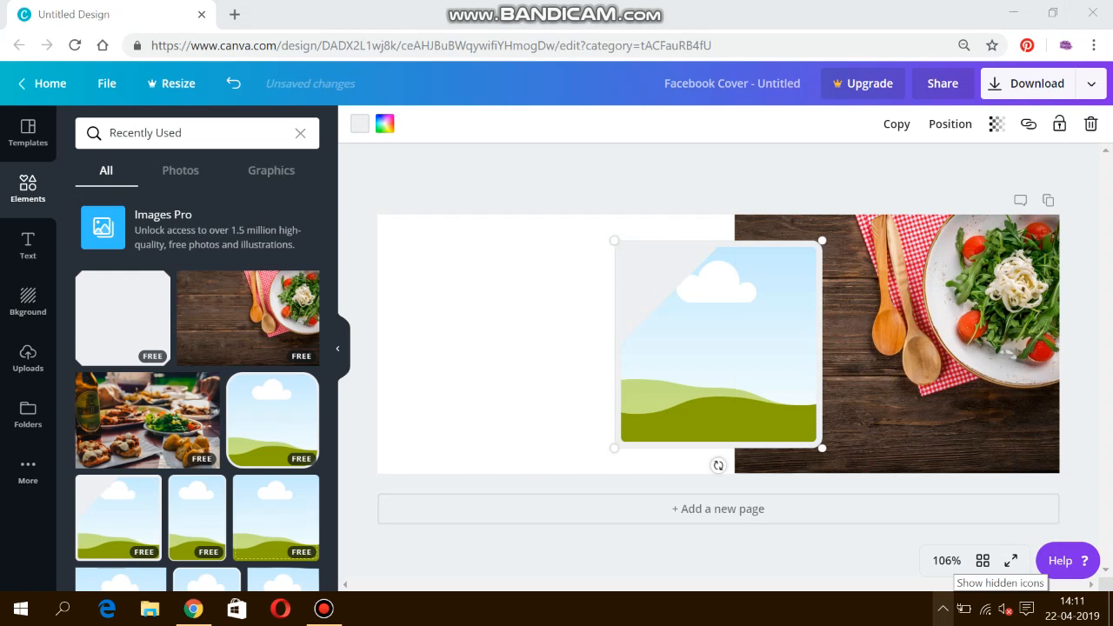
key("Escape")
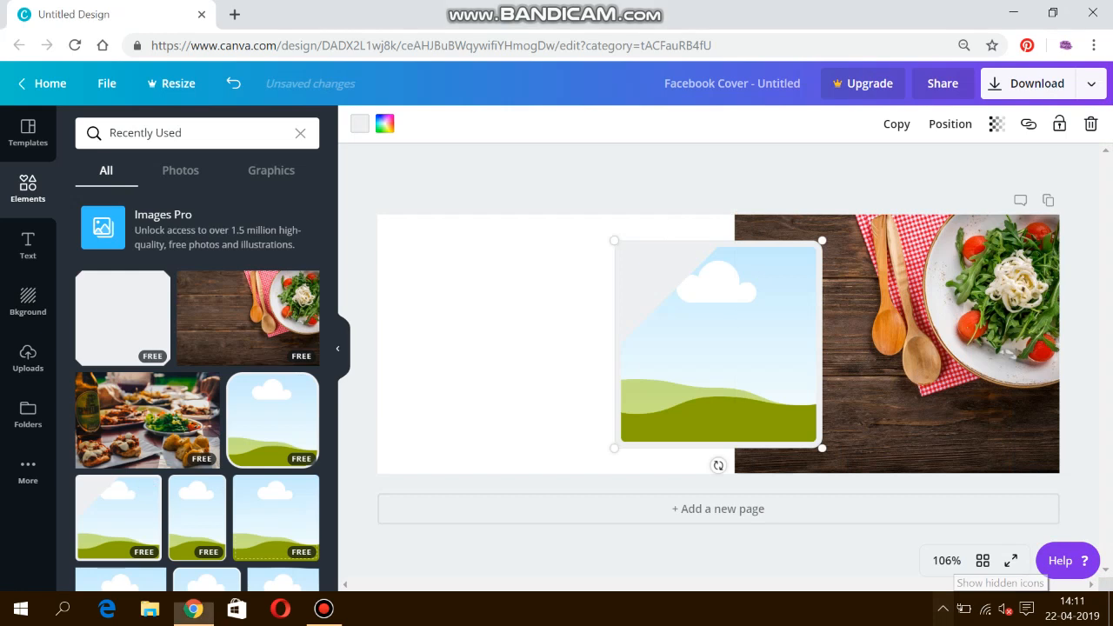
key("Delete")
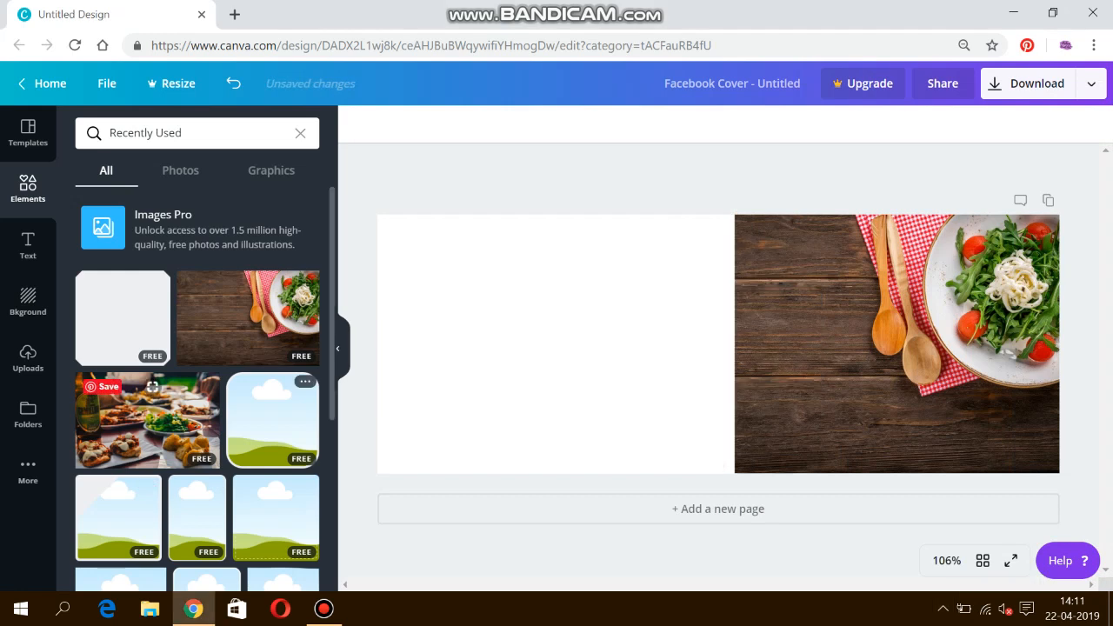
left_click(268, 422)
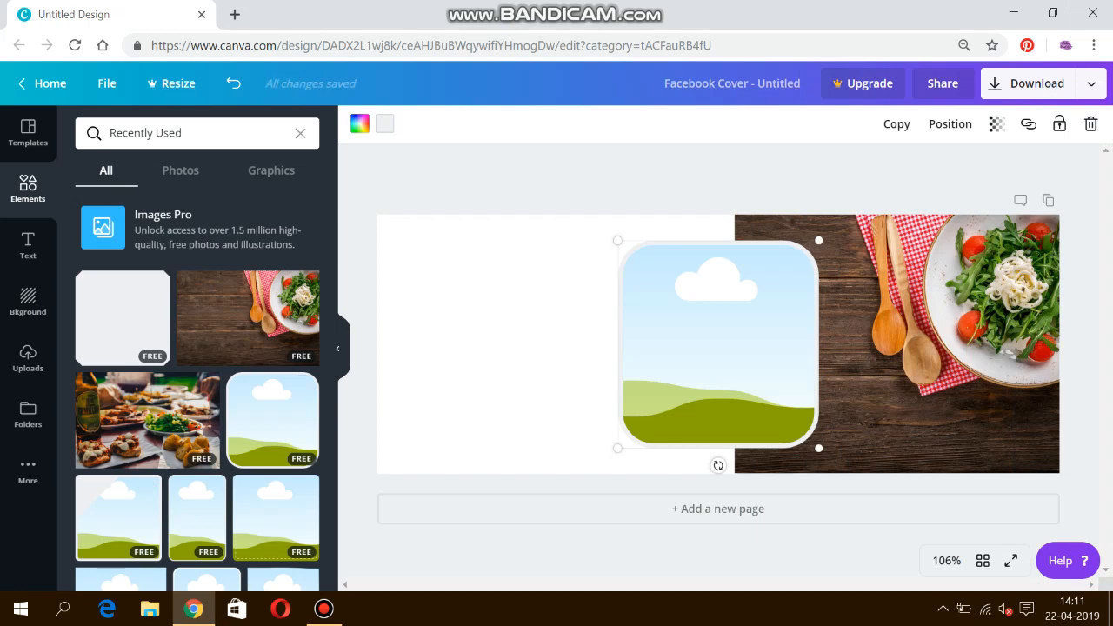
Step: Rotate the frame 47° into a diamond, resize and centre it, and fill it with the food platter photo
left_click_drag(718, 465, 667, 443)
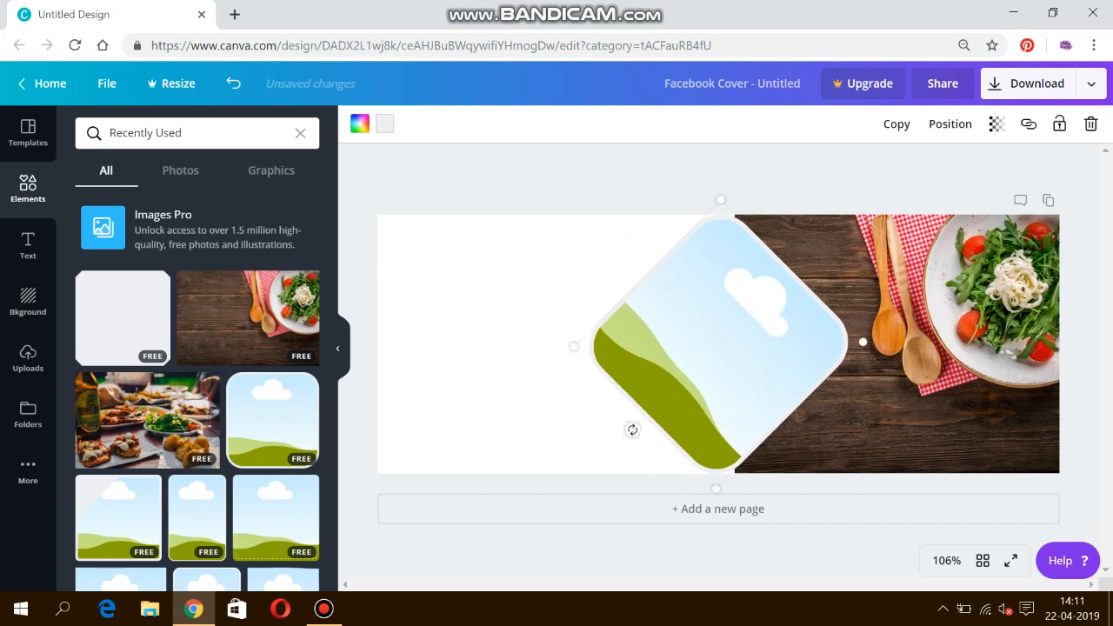
left_click_drag(716, 489, 725, 465)
left_click_drag(638, 410, 655, 418)
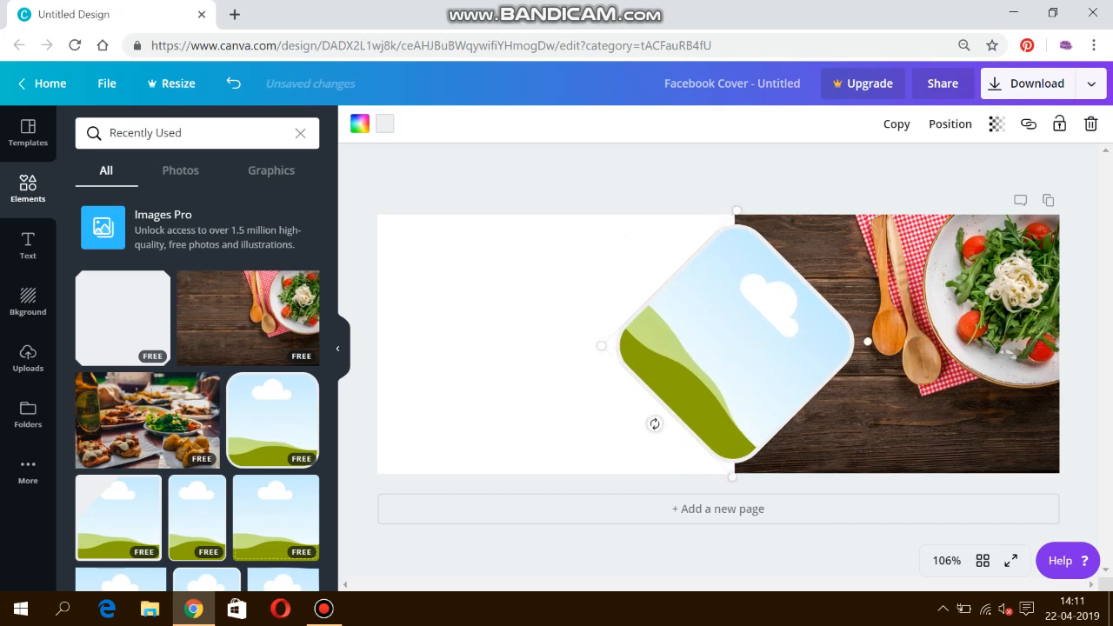
left_click(562, 322)
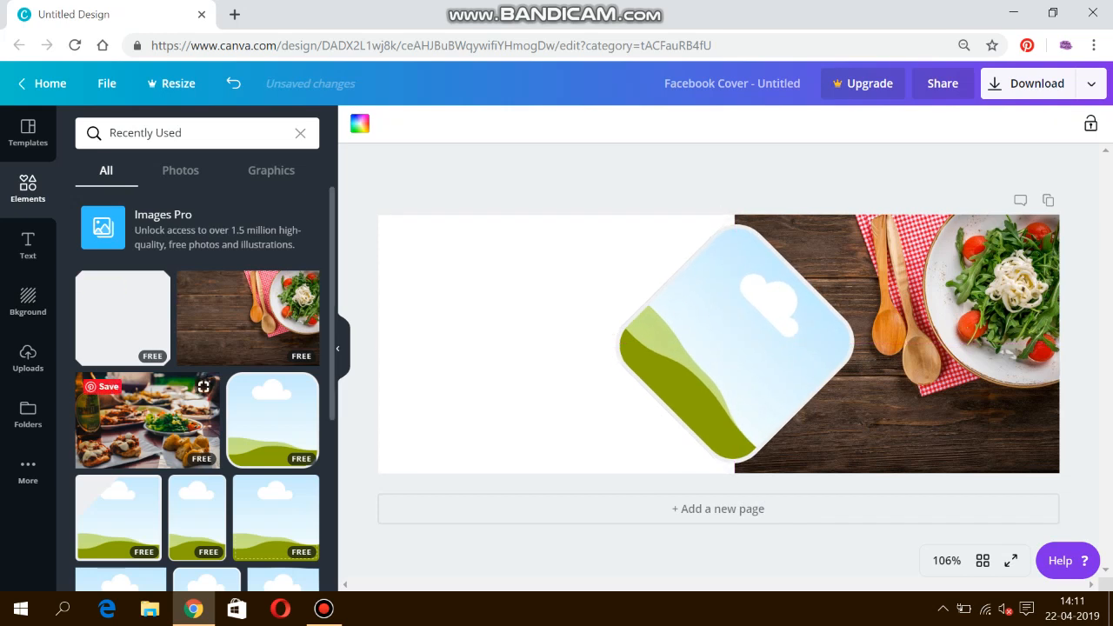
left_click(147, 421)
left_click_drag(719, 344, 827, 343)
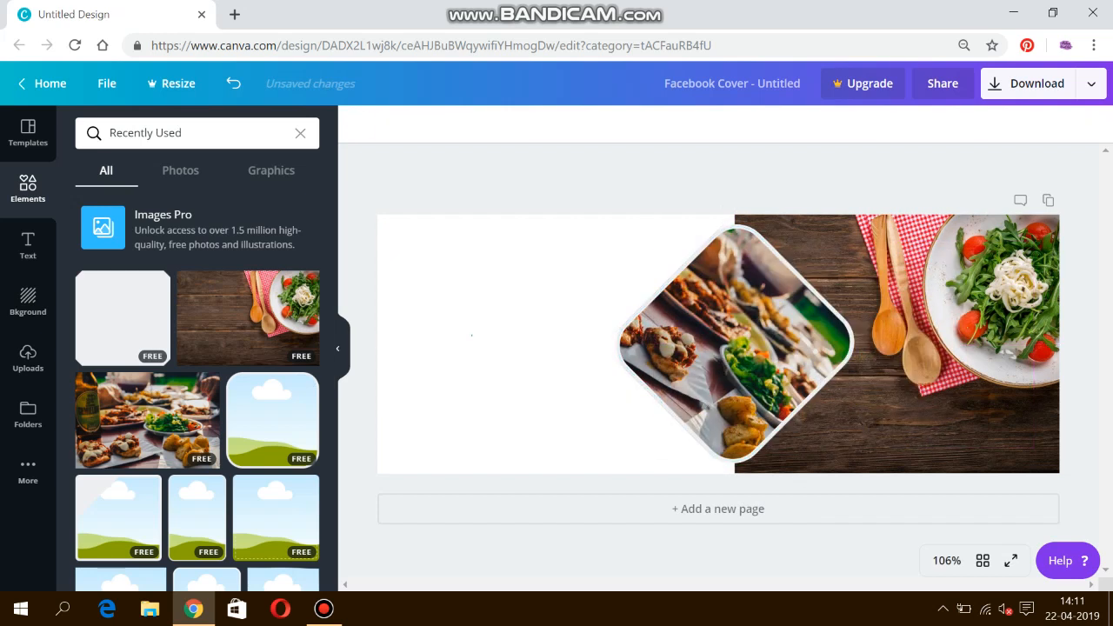
Step: Change the page background colour to light grey
left_click(471, 335)
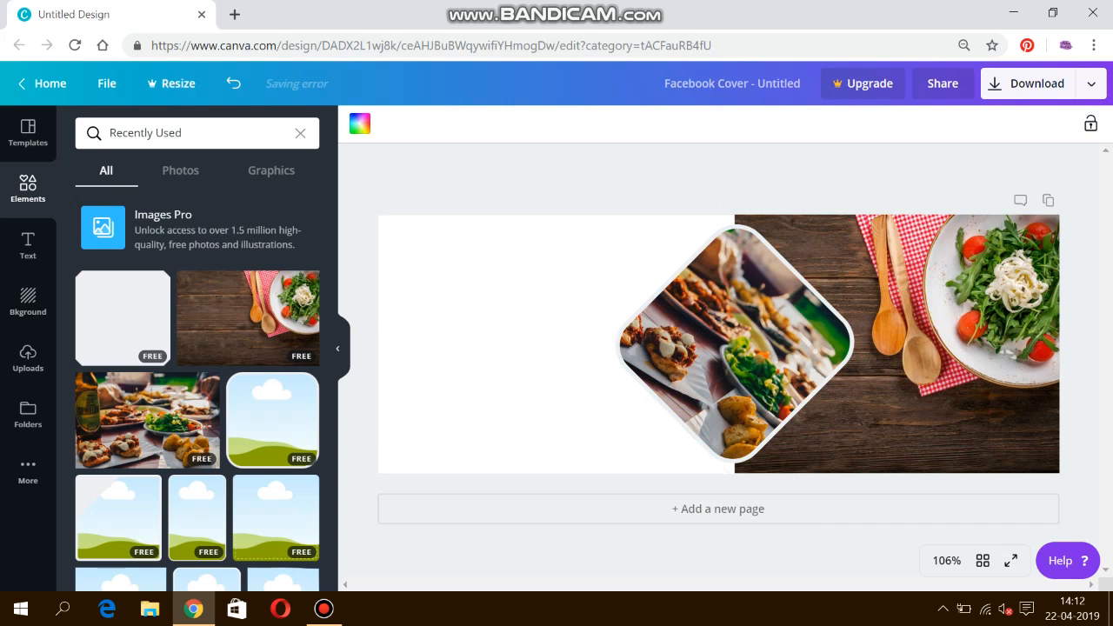
left_click(360, 124)
left_click(260, 236)
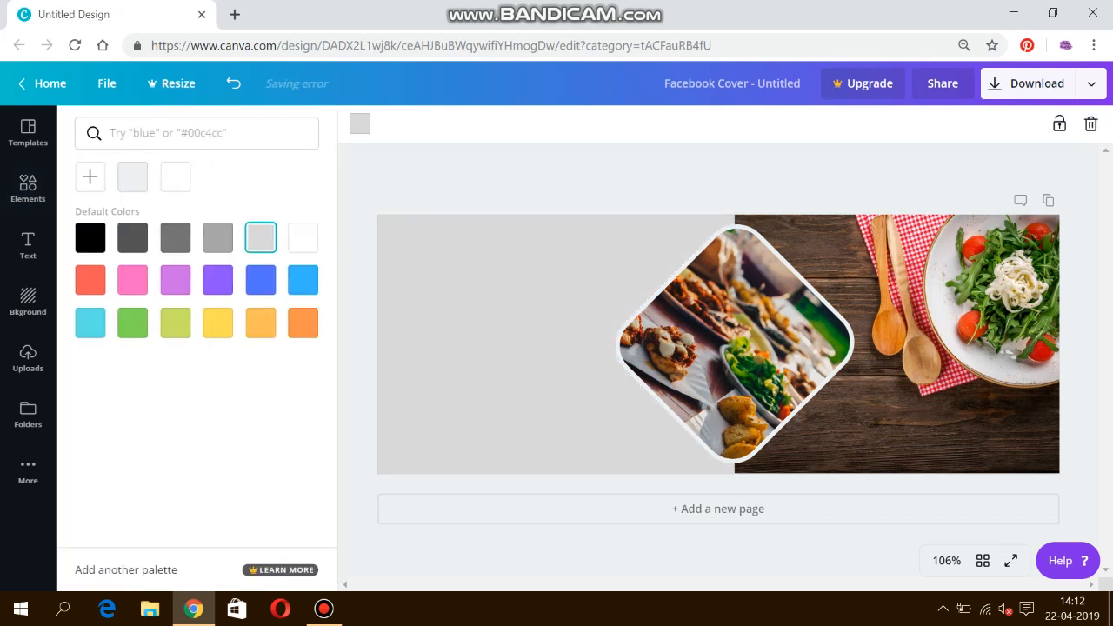
left_click(359, 287)
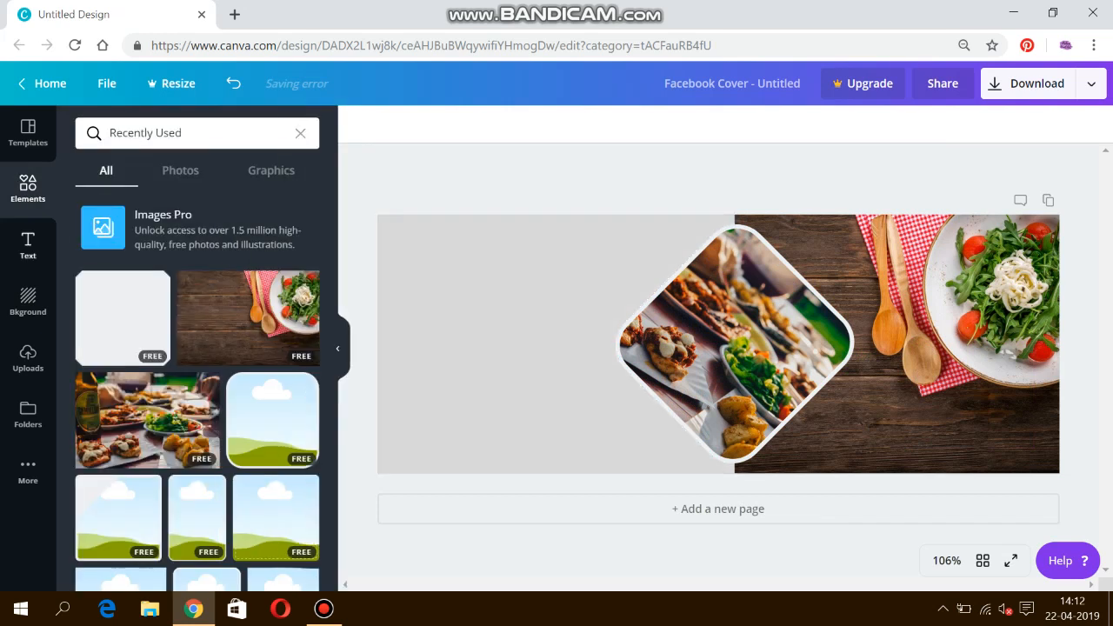
left_click(28, 245)
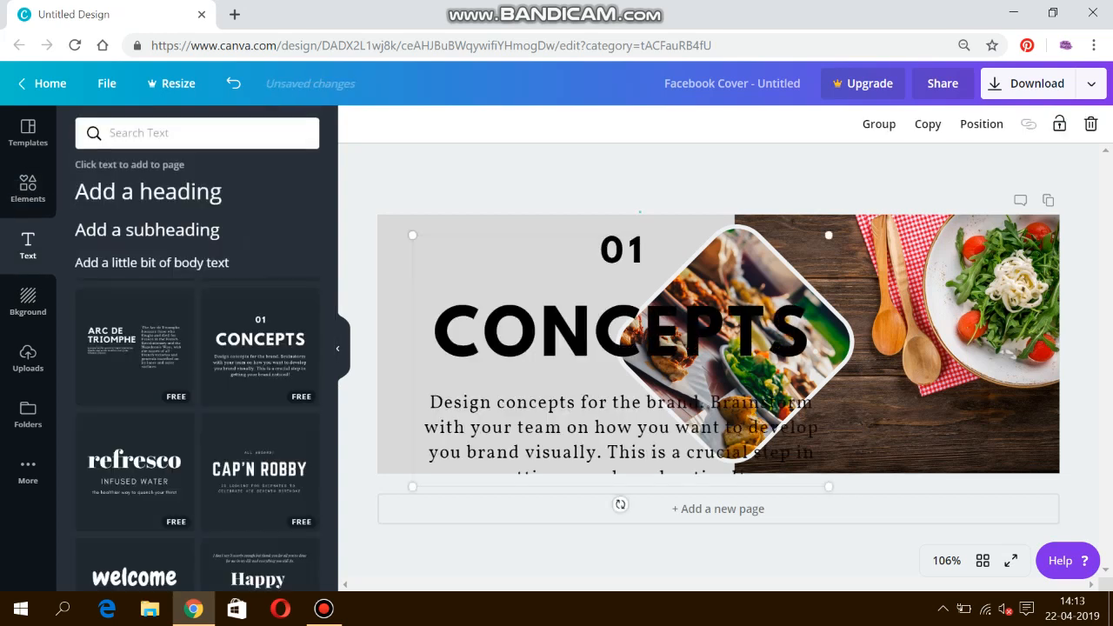
Step: Add the CONCEPTS heading-and-body template, remove its '01' label, and move the text higher
left_click_drag(640, 210, 617, 240)
key("BackSpace")
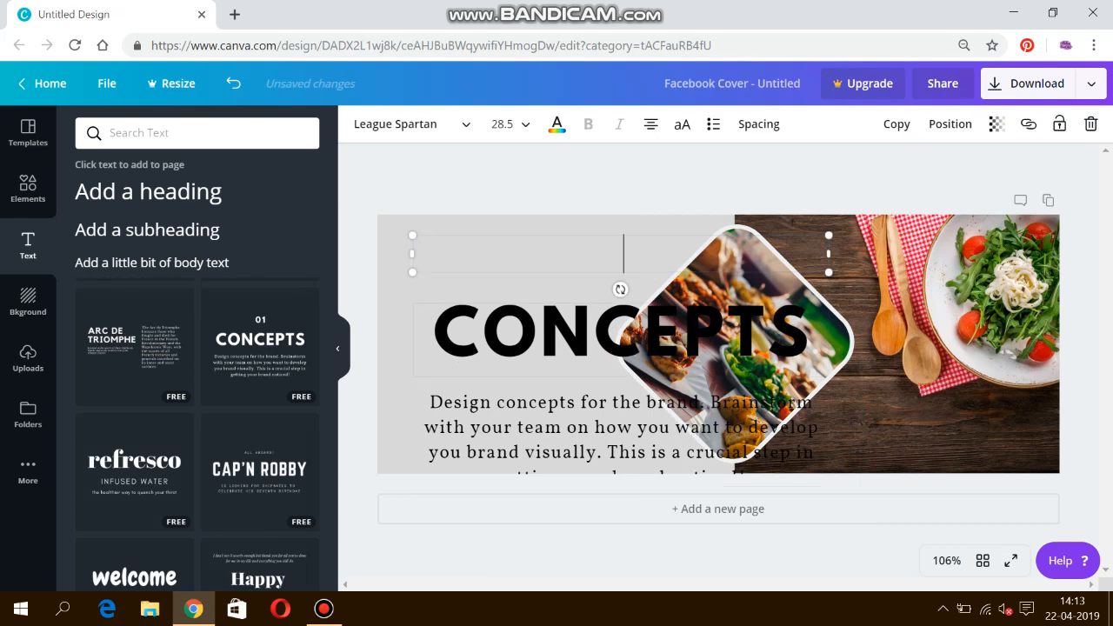
left_click_drag(395, 331, 463, 368)
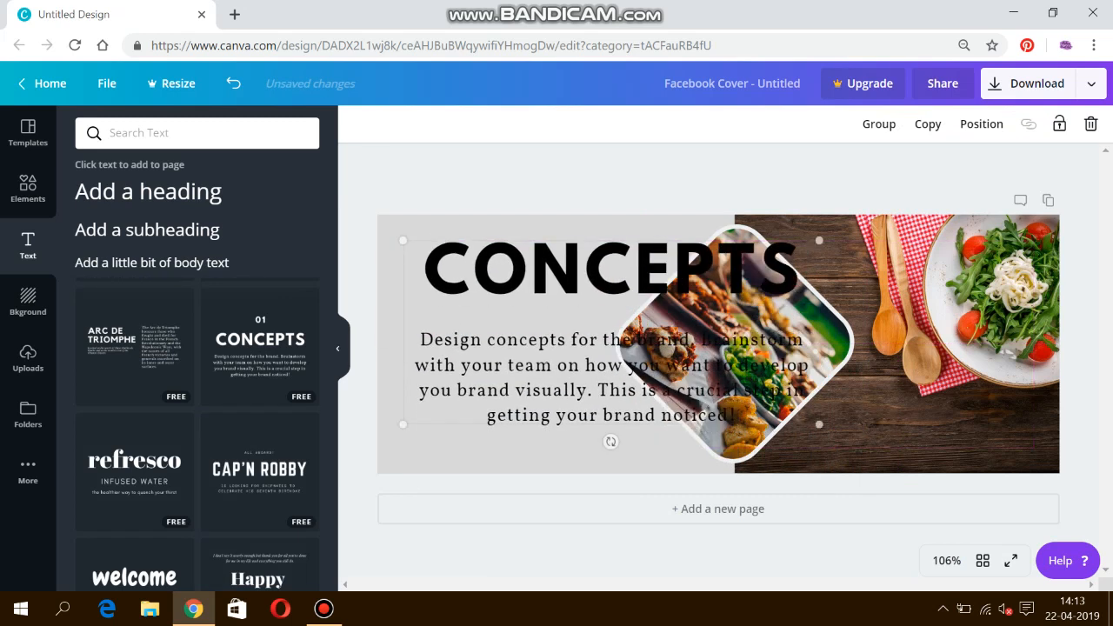
key("Delete")
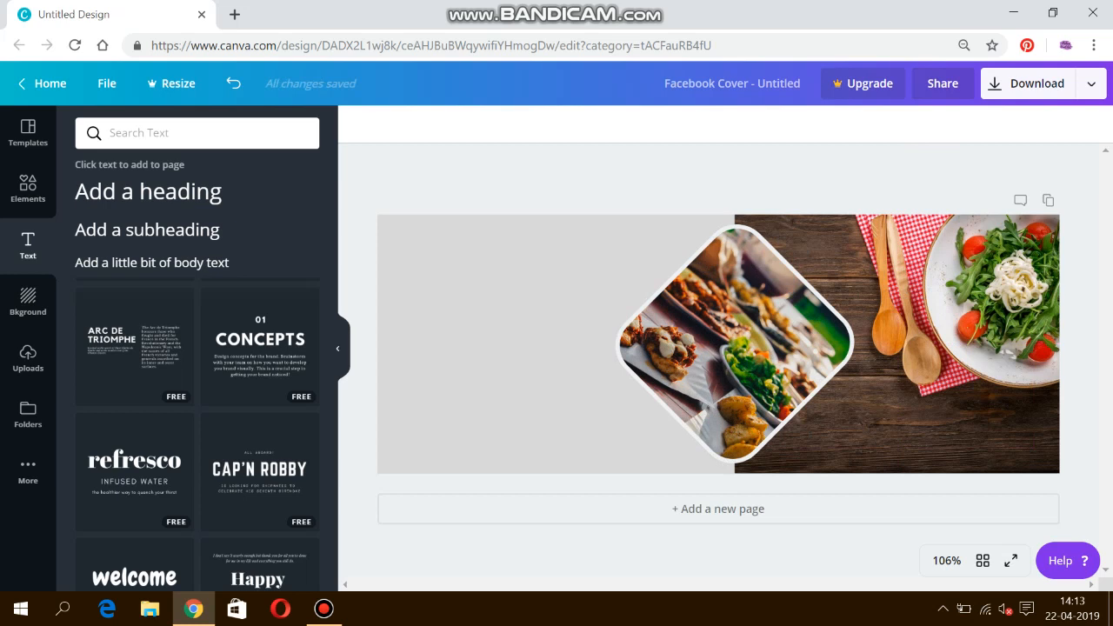
key("ctrl+z")
Step: Group the text and frame, undo a resize, ungroup them, and shift the text further left
left_click(610, 329)
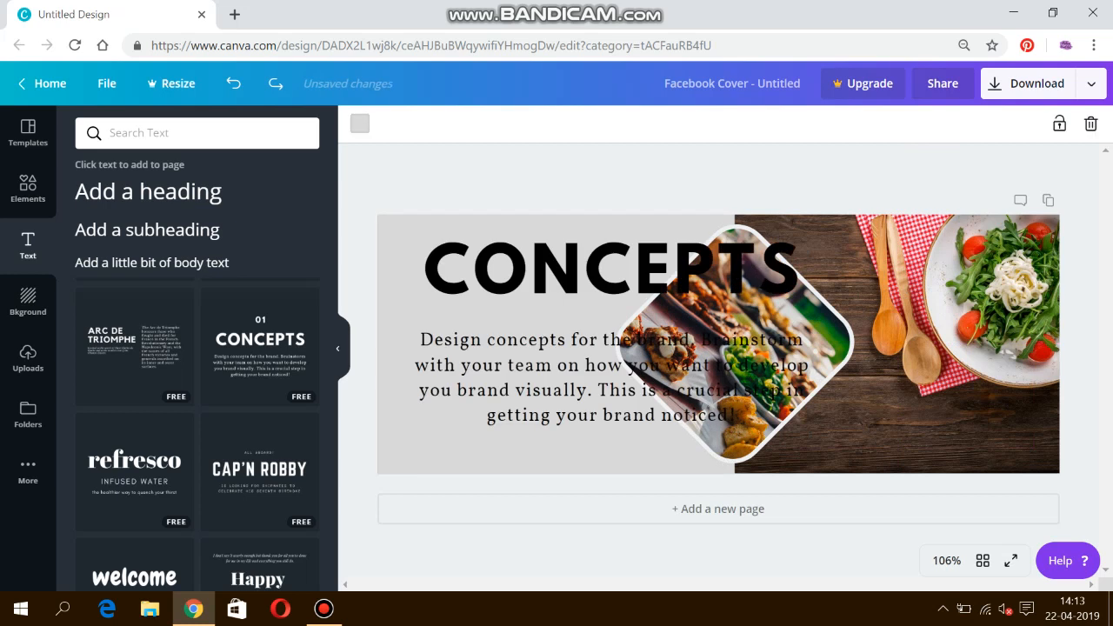
left_click_drag(633, 226, 557, 459)
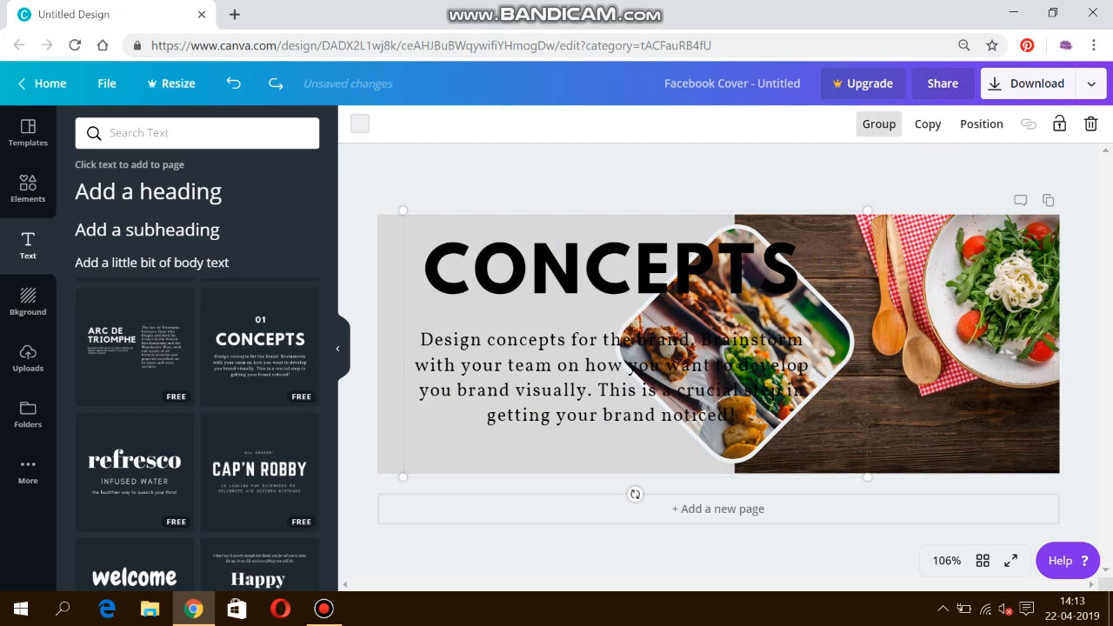
left_click(878, 123)
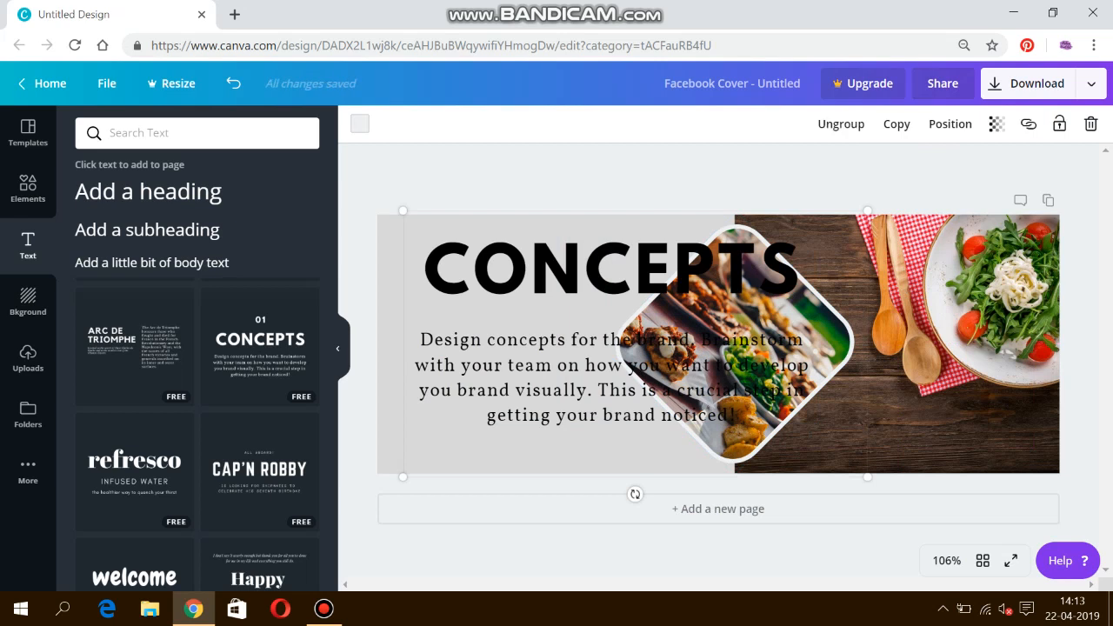
left_click_drag(868, 477, 836, 459)
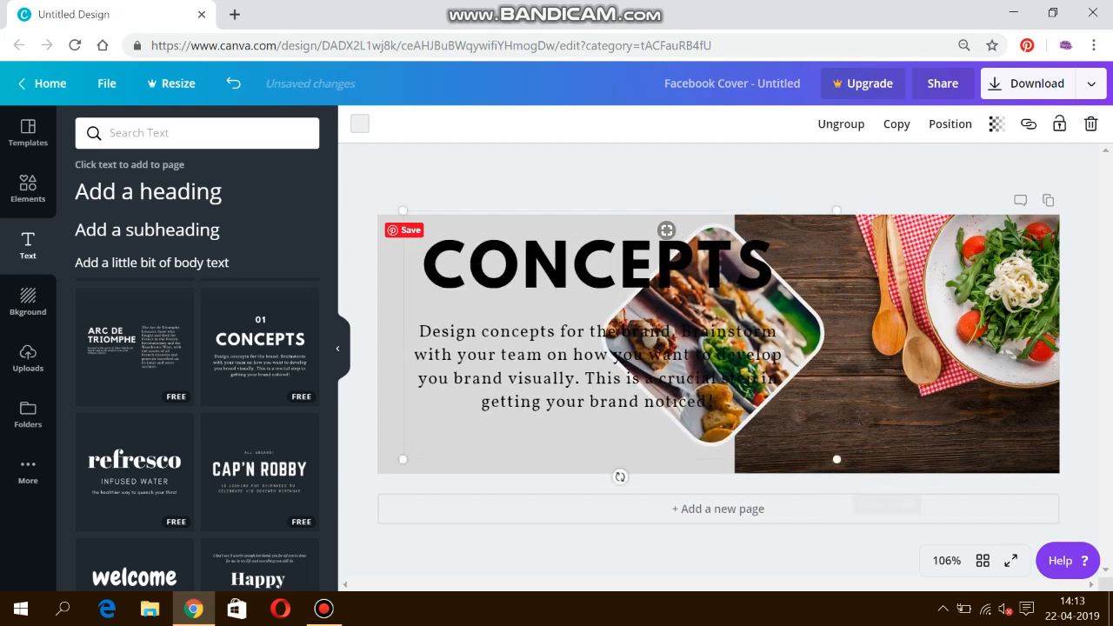
key("ctrl+z")
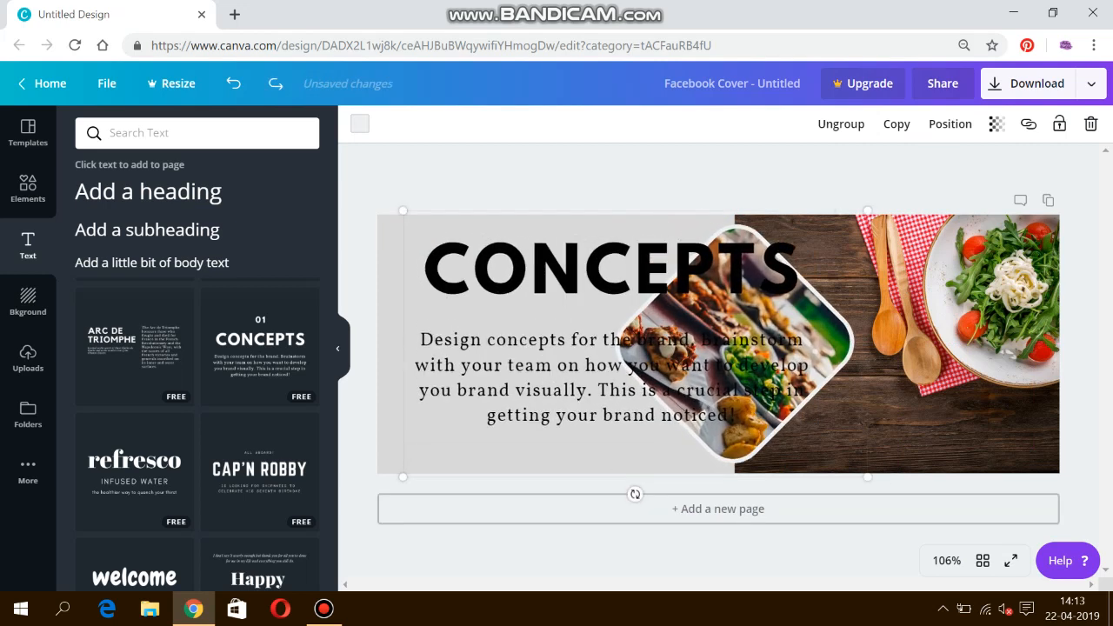
key("Escape")
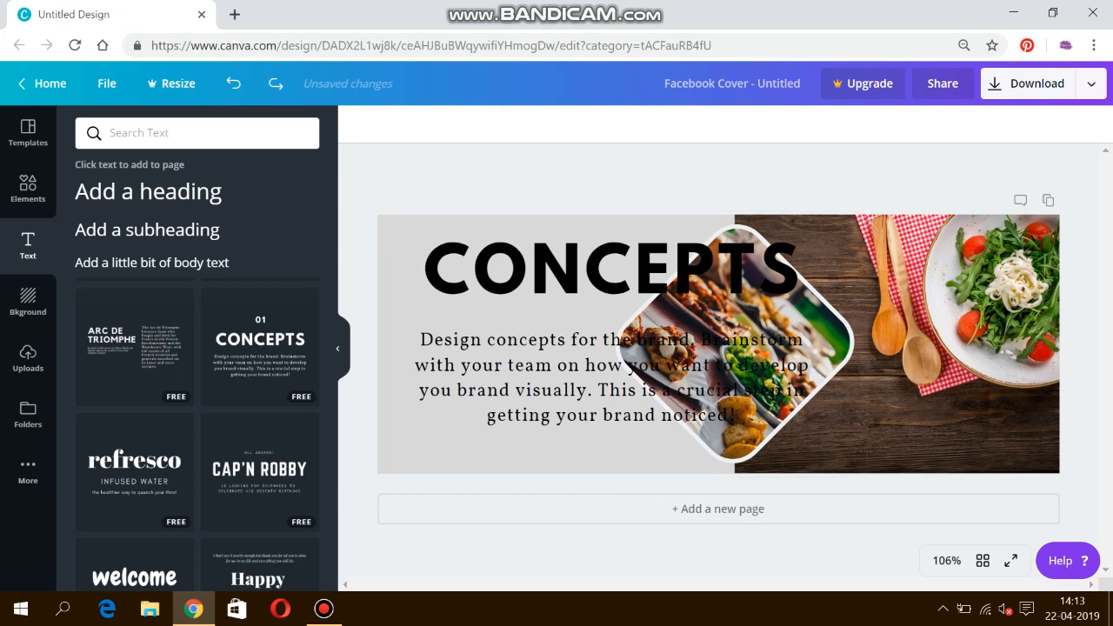
left_click_drag(386, 231, 453, 379)
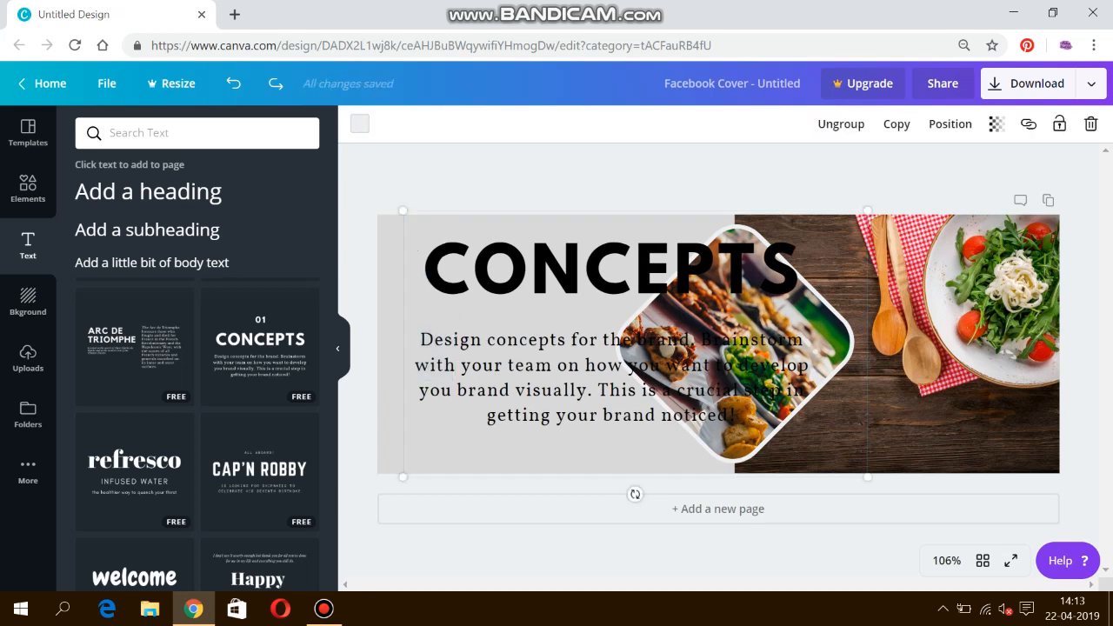
left_click(841, 124)
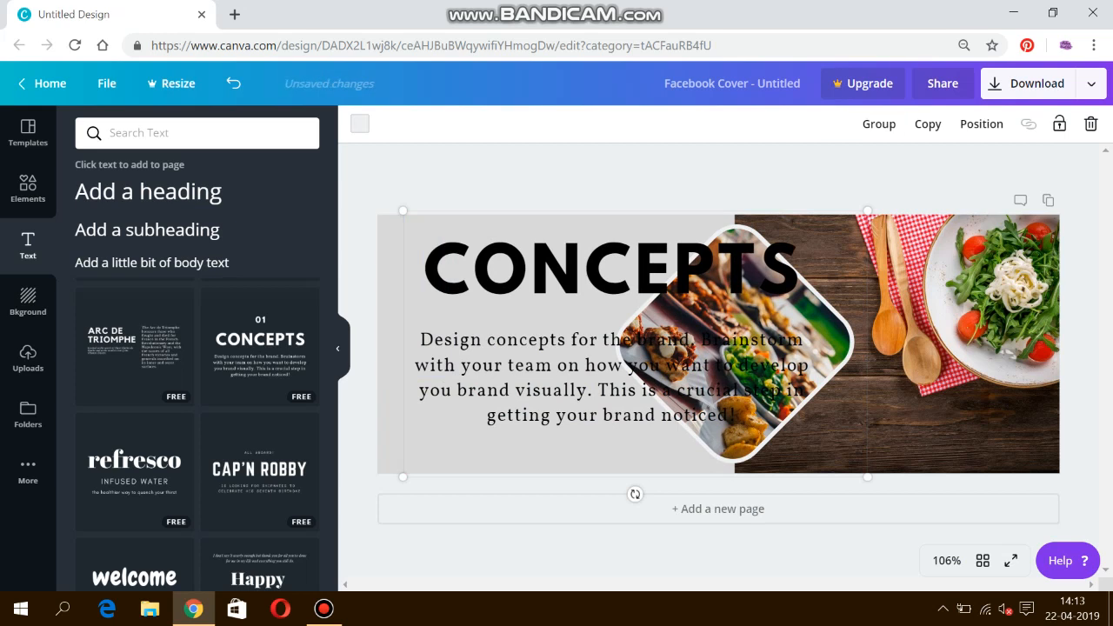
left_click(695, 178)
left_click_drag(386, 242, 584, 432)
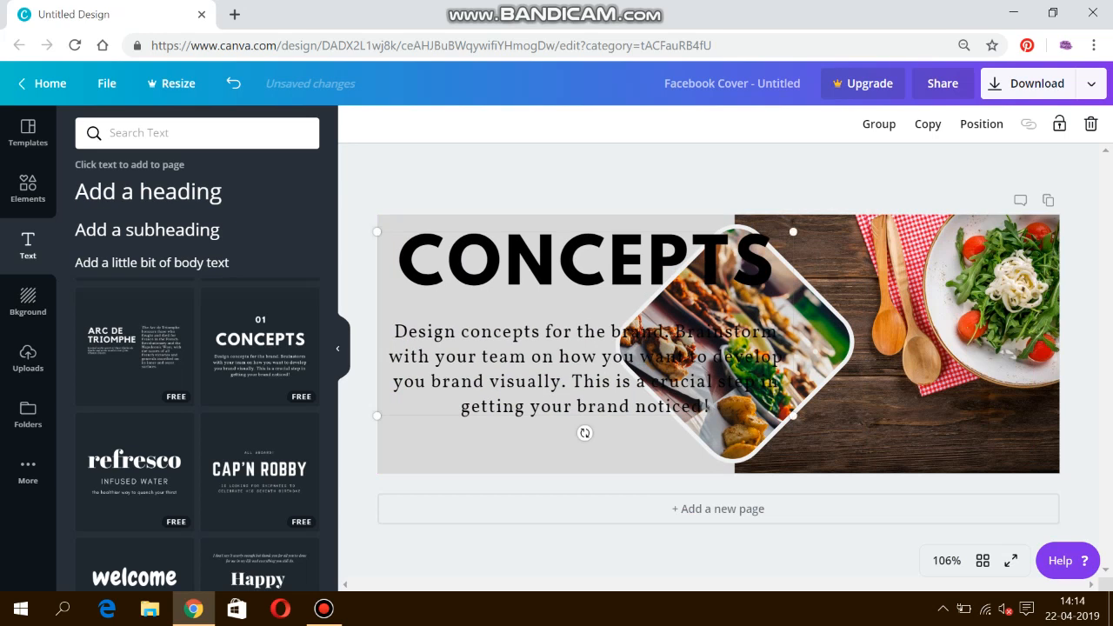
Step: Replace the CONCEPTS heading with 'AMINA FOOD PARLOUR' at font size 28
left_click(557, 266)
key("Delete")
key("Delete")
key("Delete")
key("Delete")
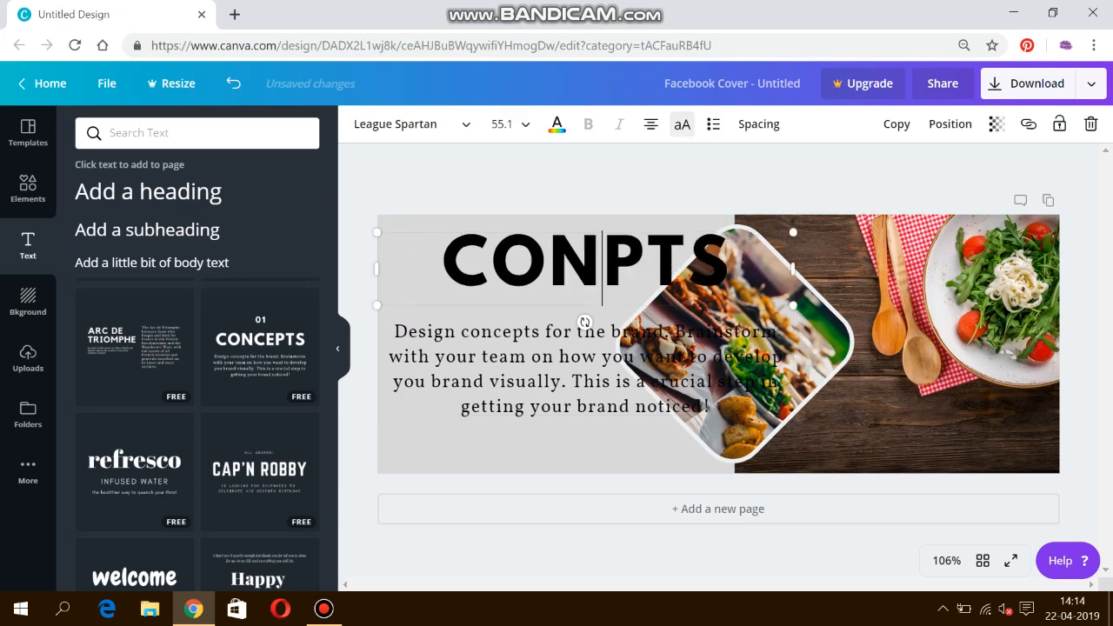
key("Delete")
key("BackSpace")
key("BackSpace")
key("BackSpace")
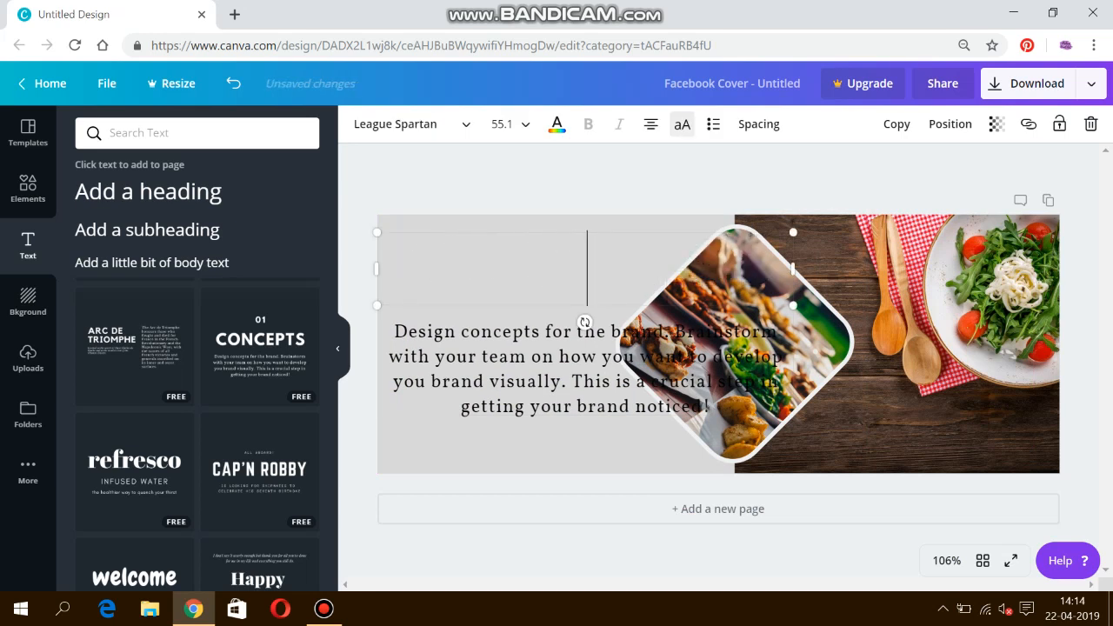
type("AMIN")
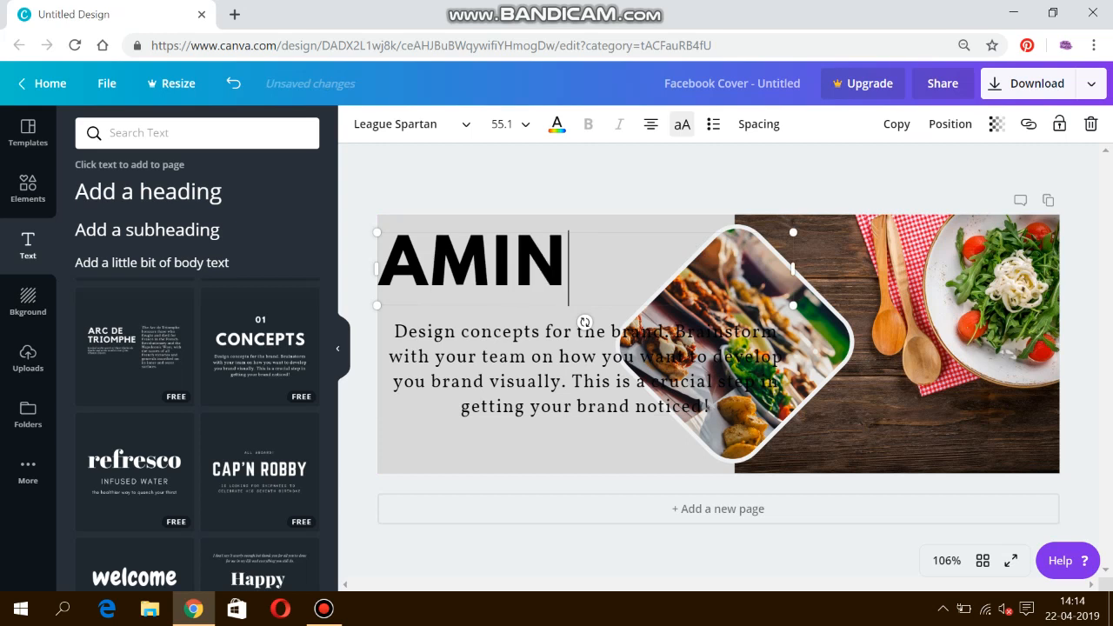
type("A FOOD ")
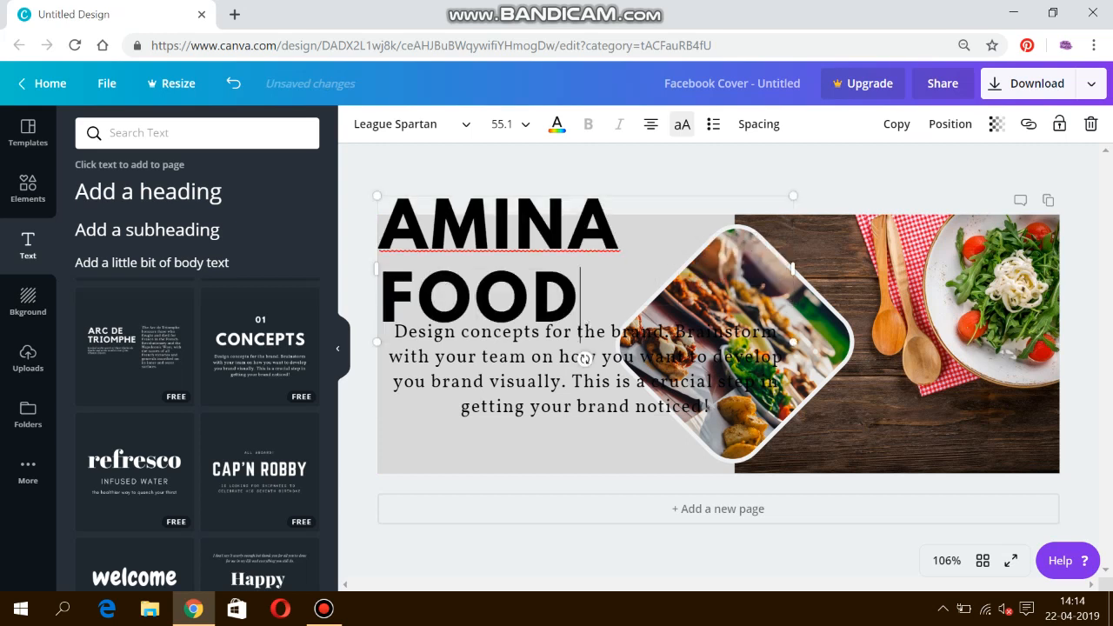
type("PARLOUR")
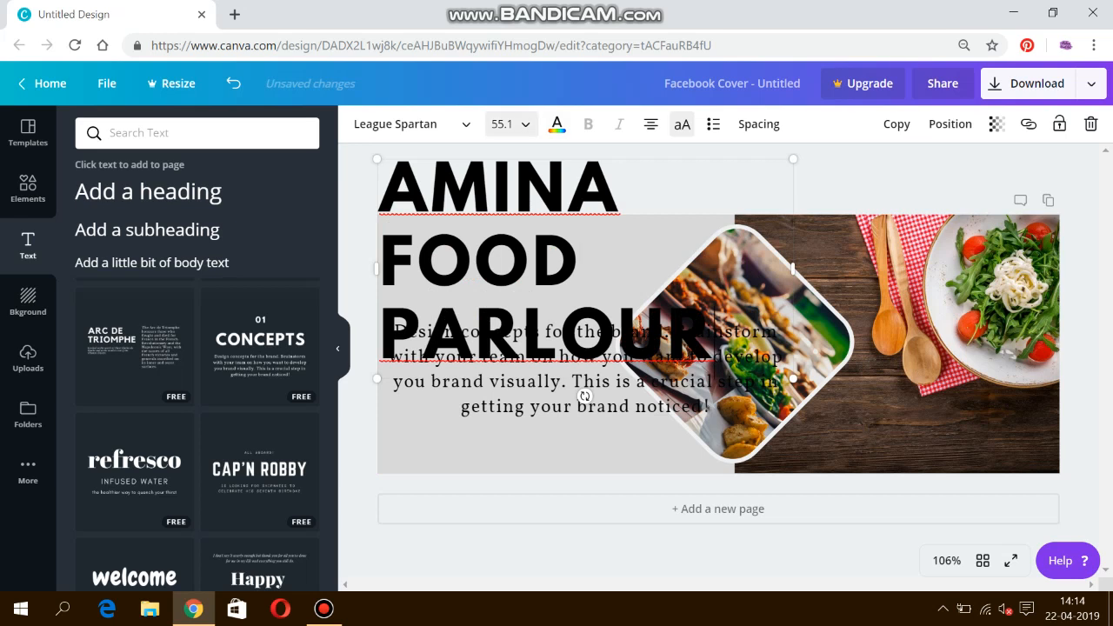
left_click(503, 124)
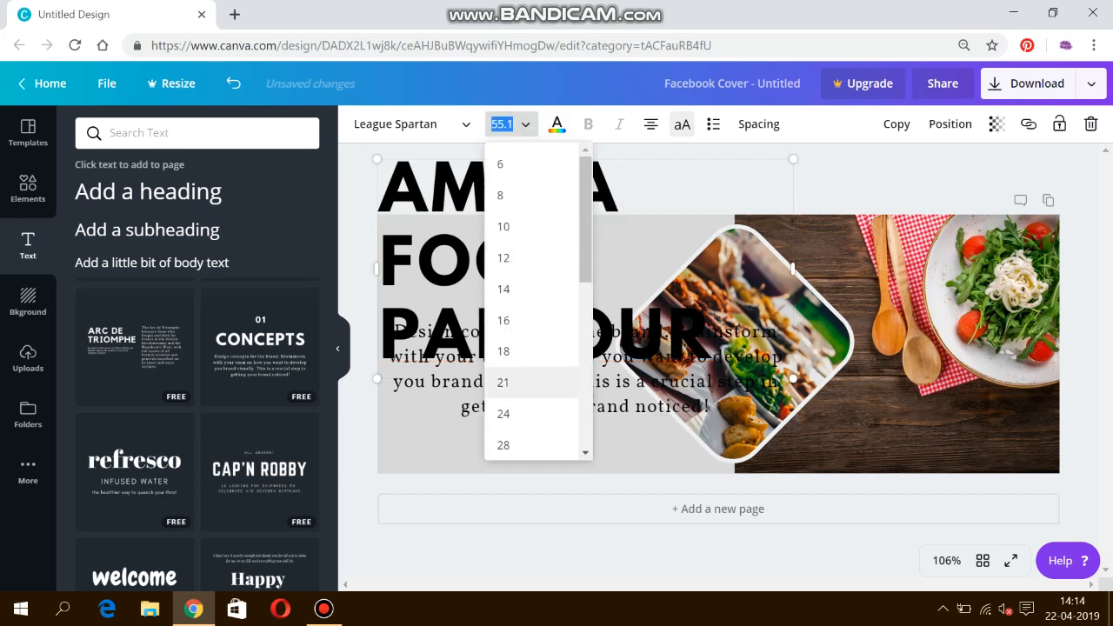
left_click(503, 445)
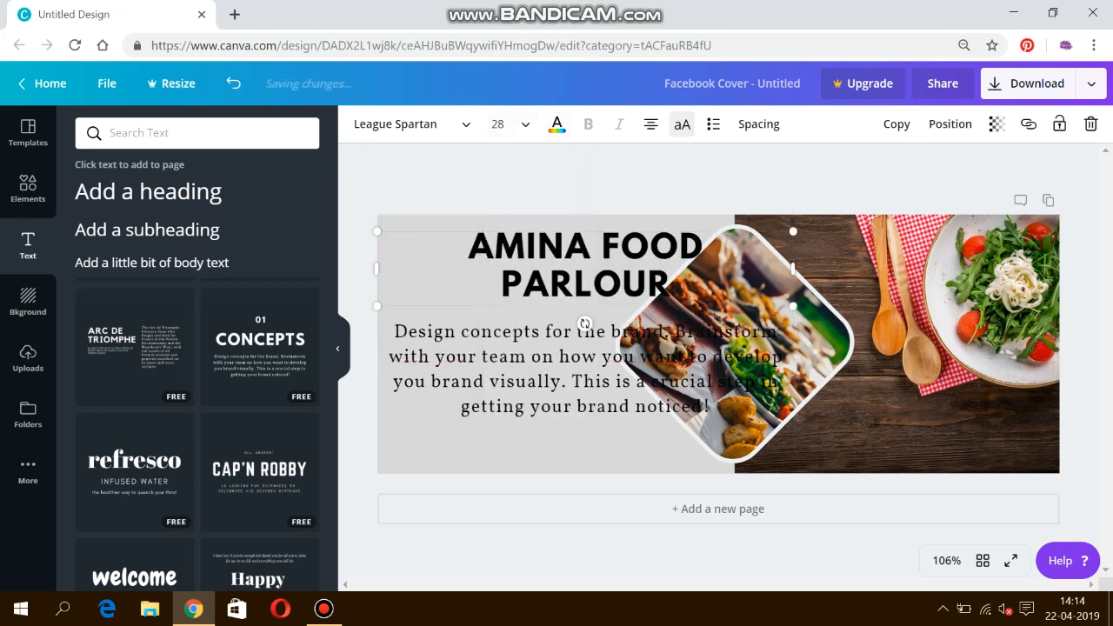
Step: Left-align the heading and body text, and shrink the body paragraph into the lower-left corner
left_click(650, 124)
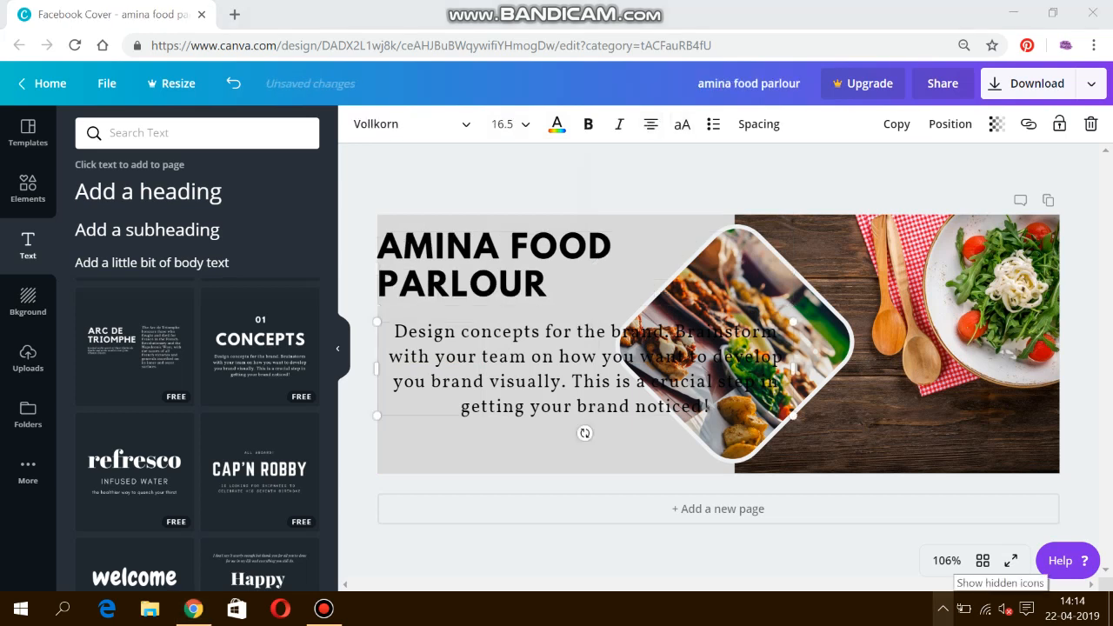
left_click(651, 124)
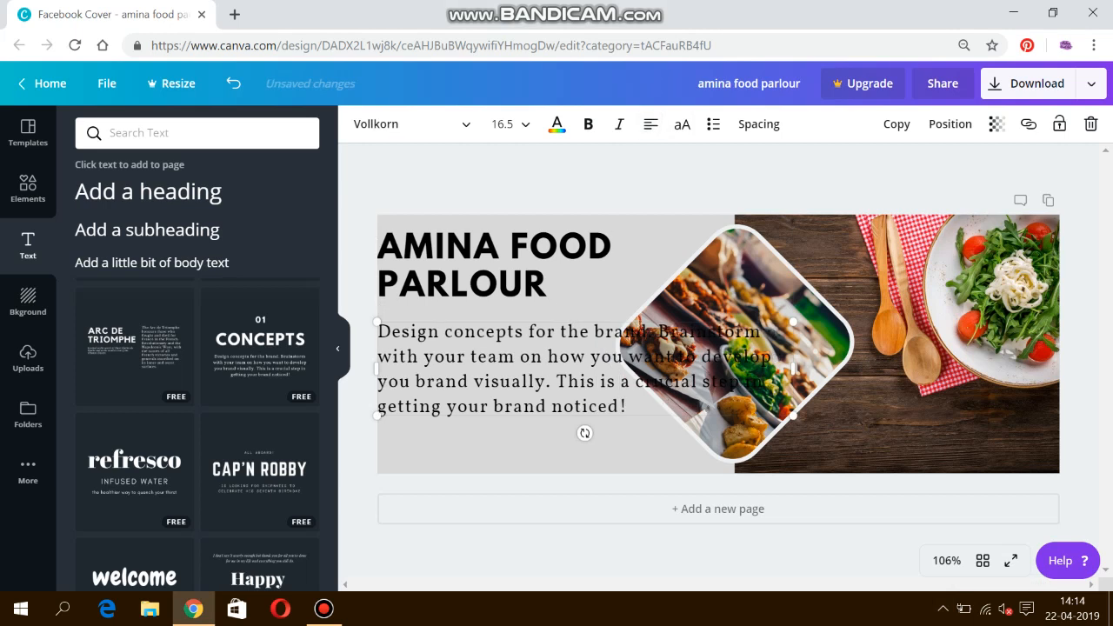
left_click_drag(792, 415, 601, 373)
left_click_drag(520, 341, 504, 456)
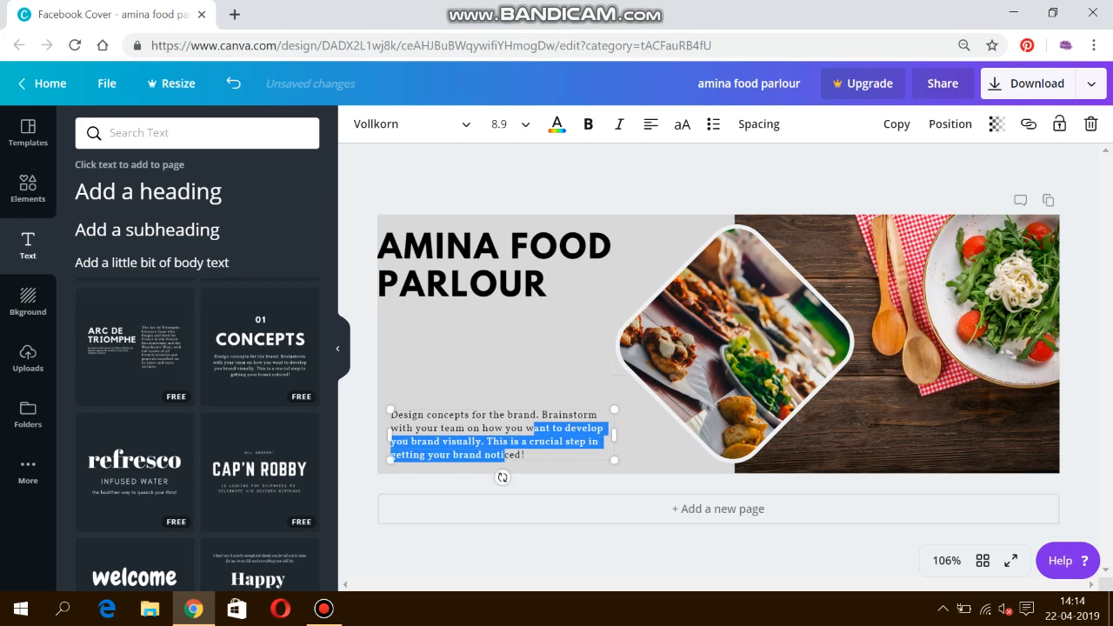
Step: Shift the AMINA FOOD PARLOUR heading slightly right into position
left_click(525, 346)
left_click_drag(500, 323, 498, 260)
left_click(600, 326)
left_click_drag(498, 361, 429, 236)
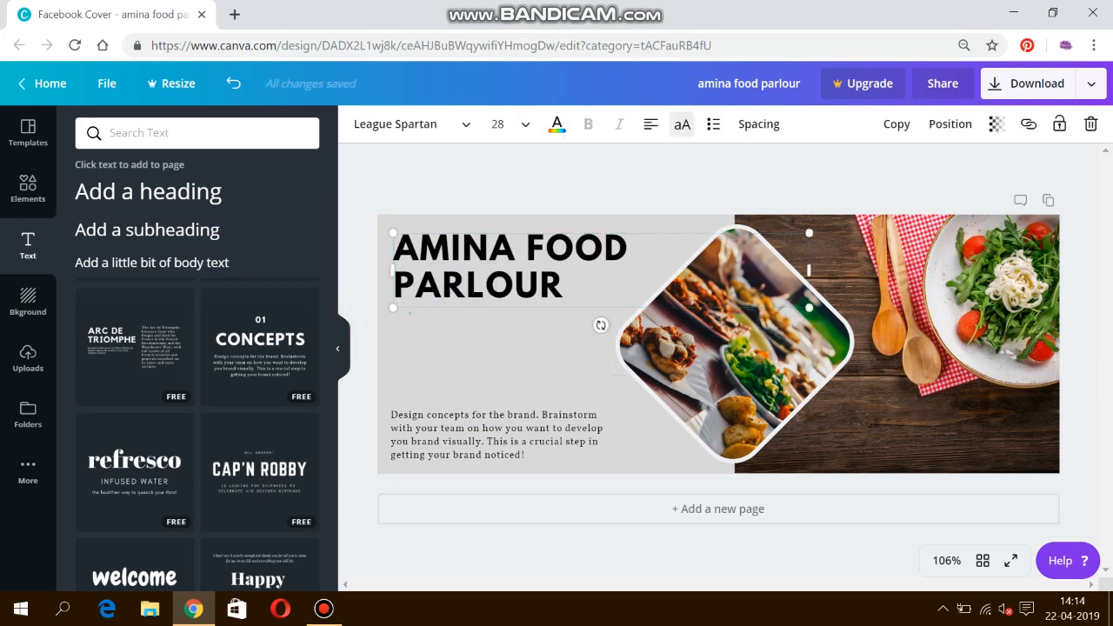
Step: Add a text box with the restaurant's phone number at size 18.6, placed left above the paragraph
left_click(487, 354)
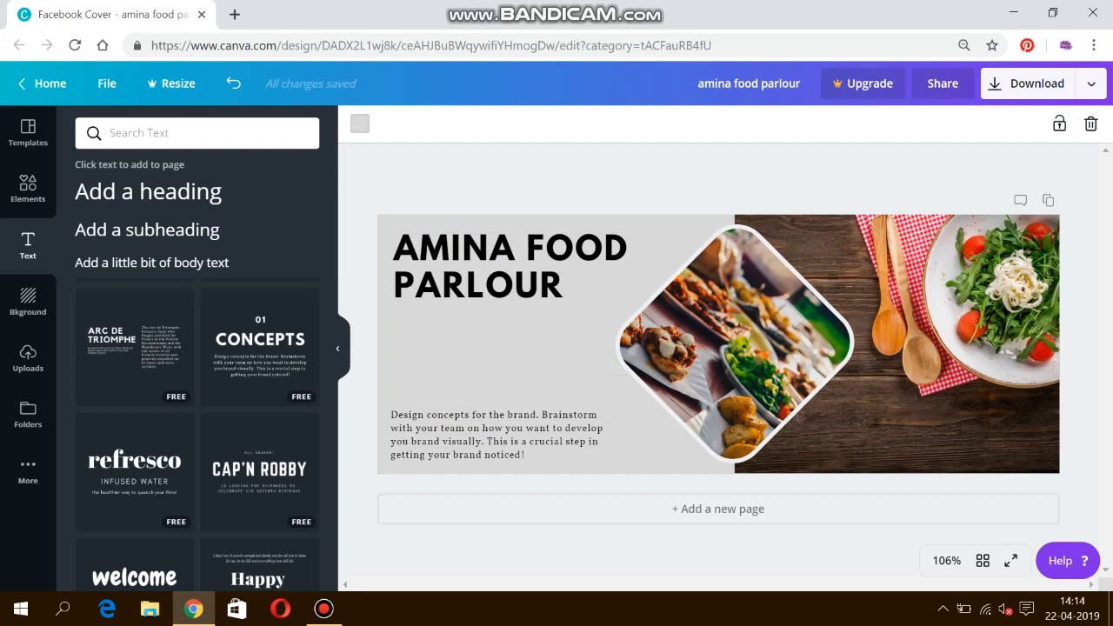
key("t")
key("BackSpace")
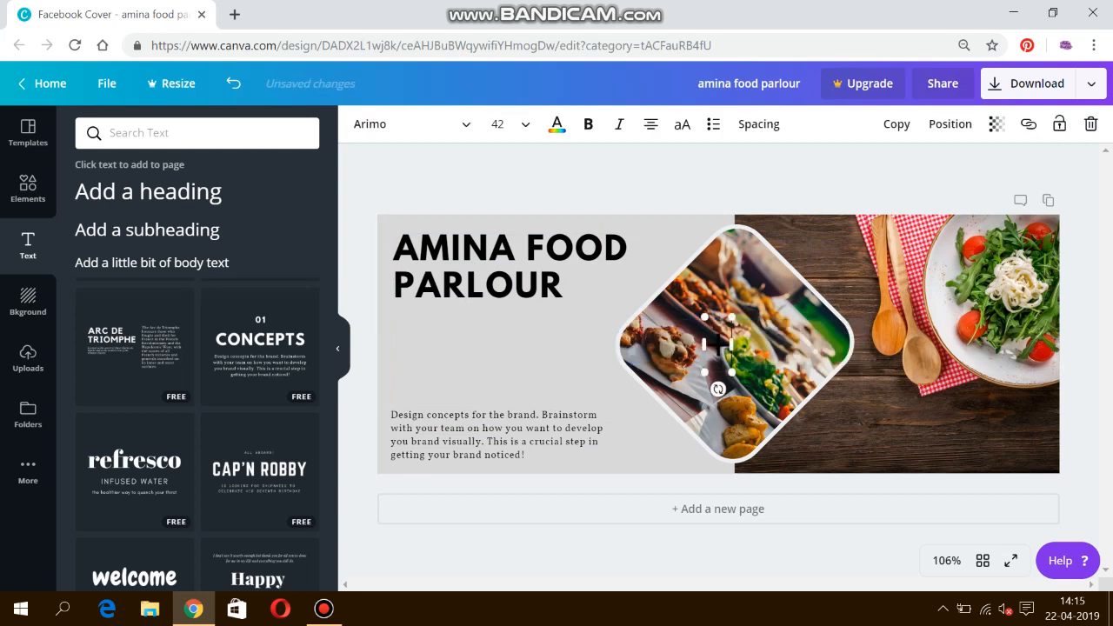
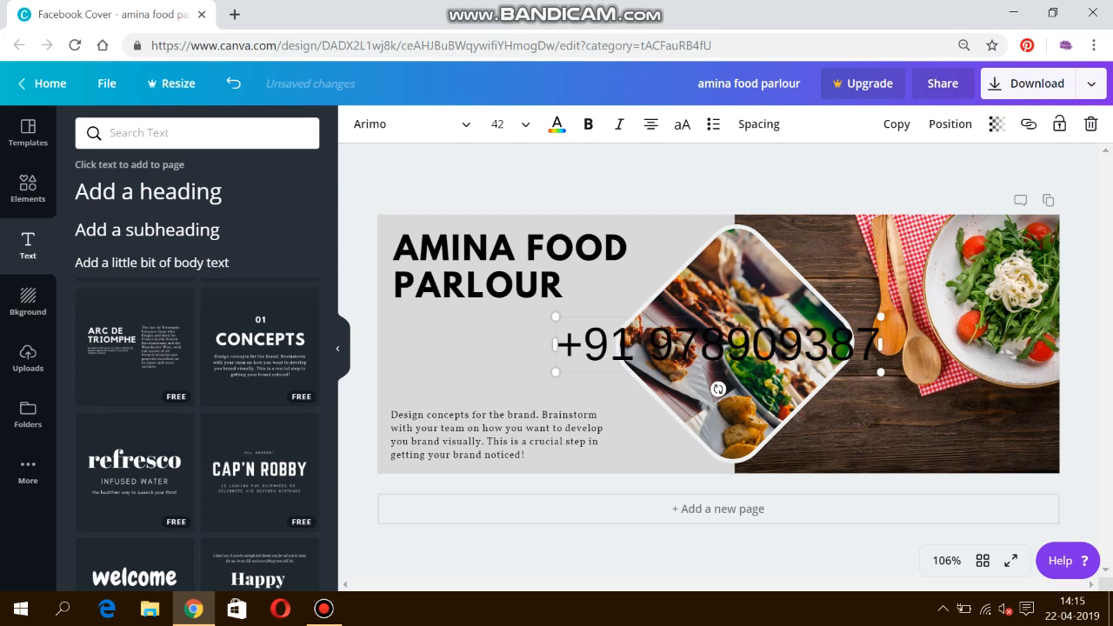
left_click_drag(881, 372, 756, 352)
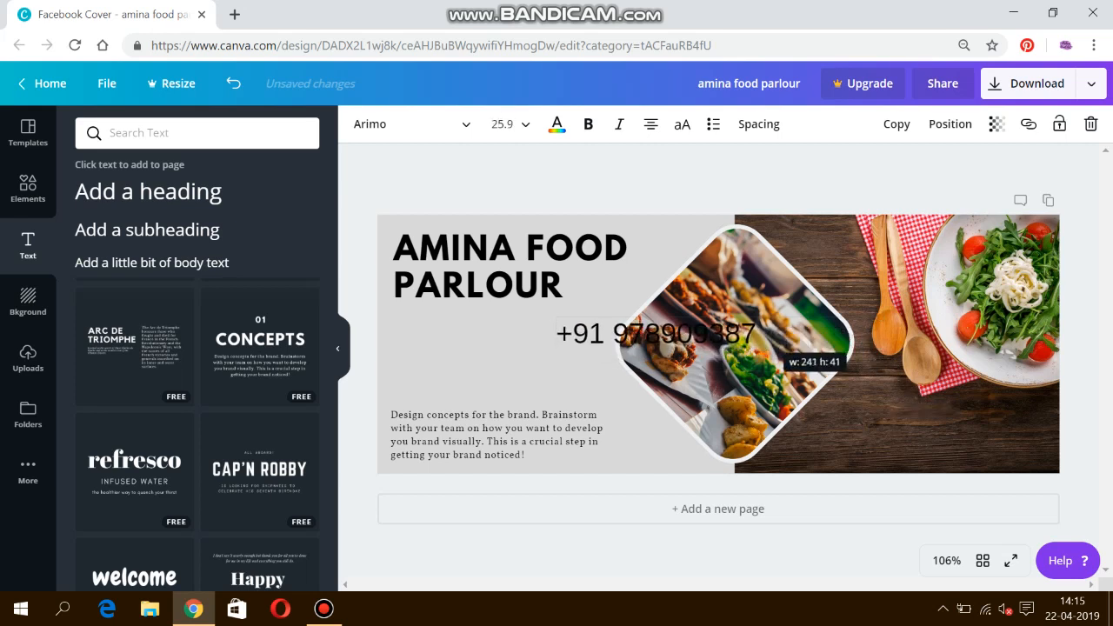
left_click_drag(656, 333, 494, 349)
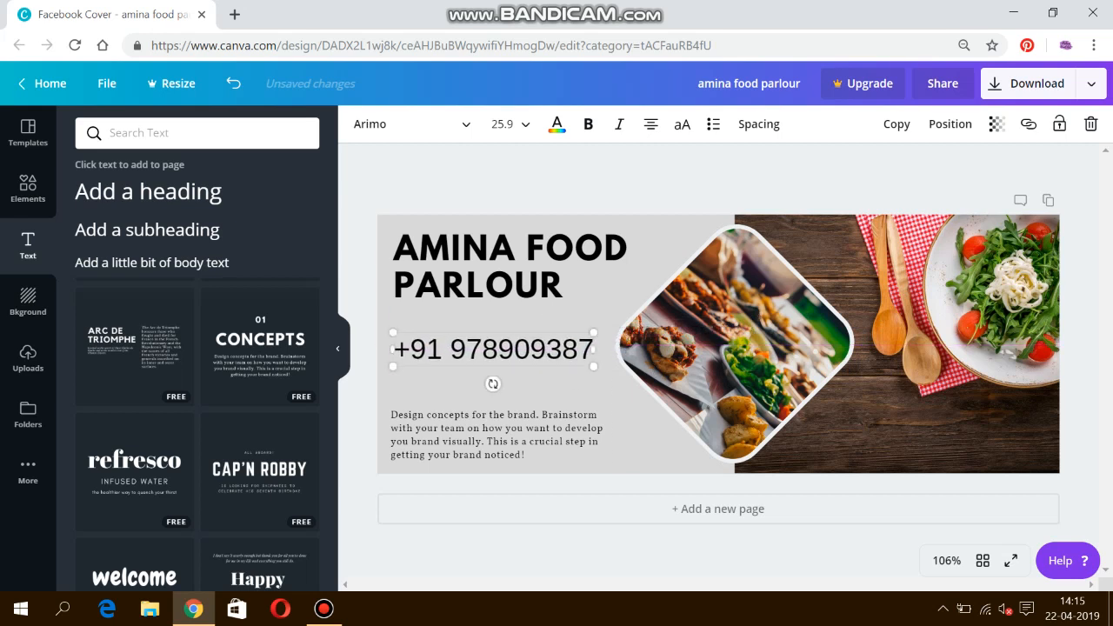
left_click_drag(593, 366, 541, 355)
left_click_drag(466, 373, 464, 421)
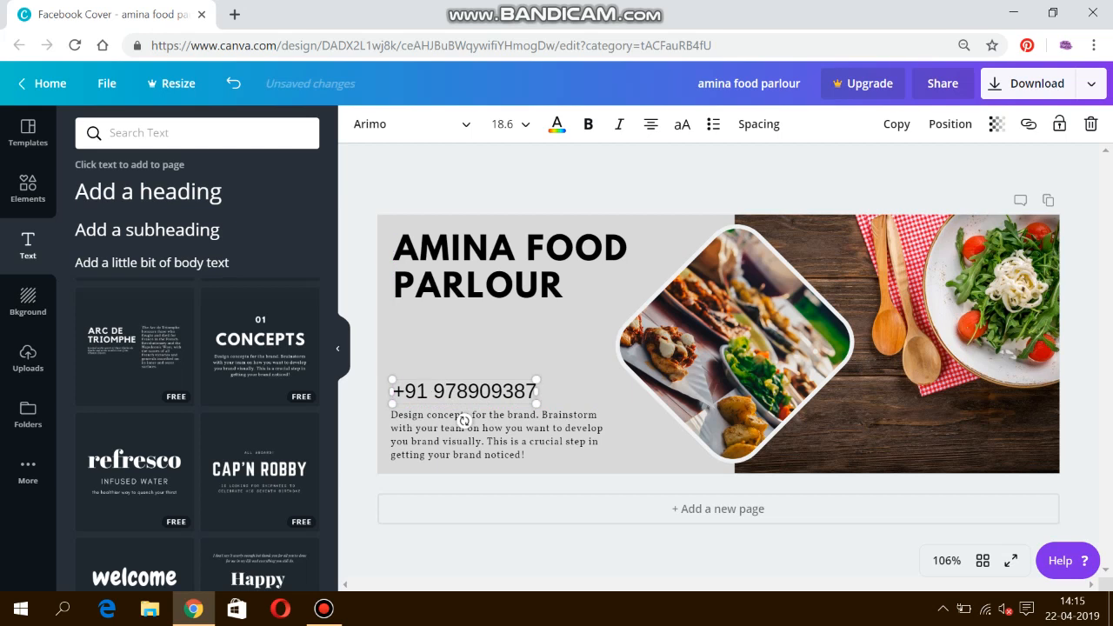
left_click(504, 343)
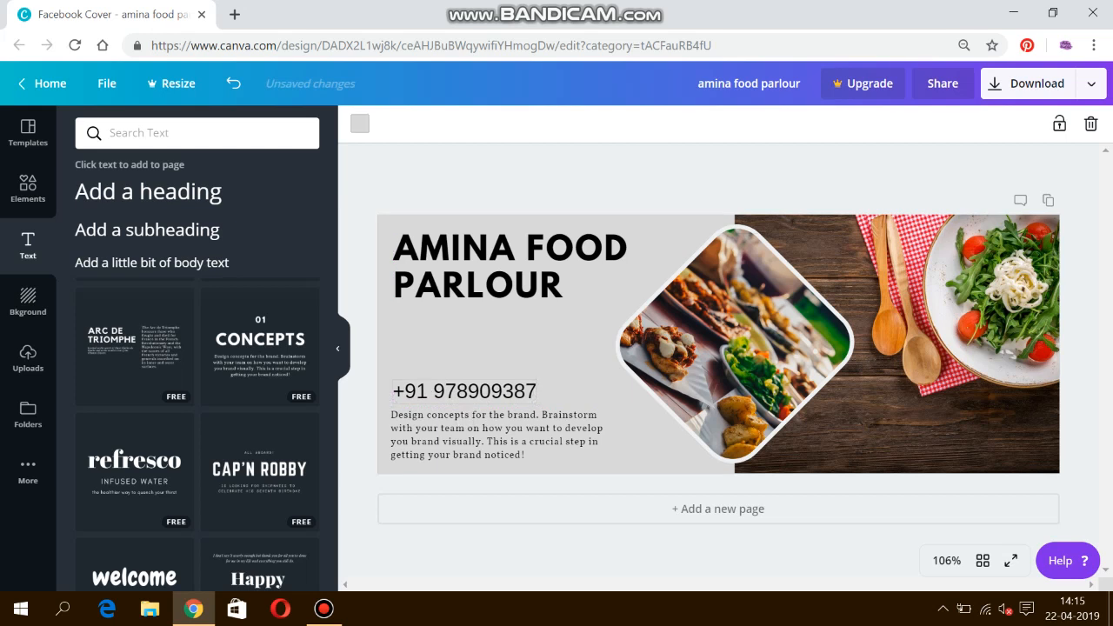
Step: Bold the phone number, reduce it to size 17.1, and align it with the paragraph's left edge
double_click(464, 391)
key("ctrl+b")
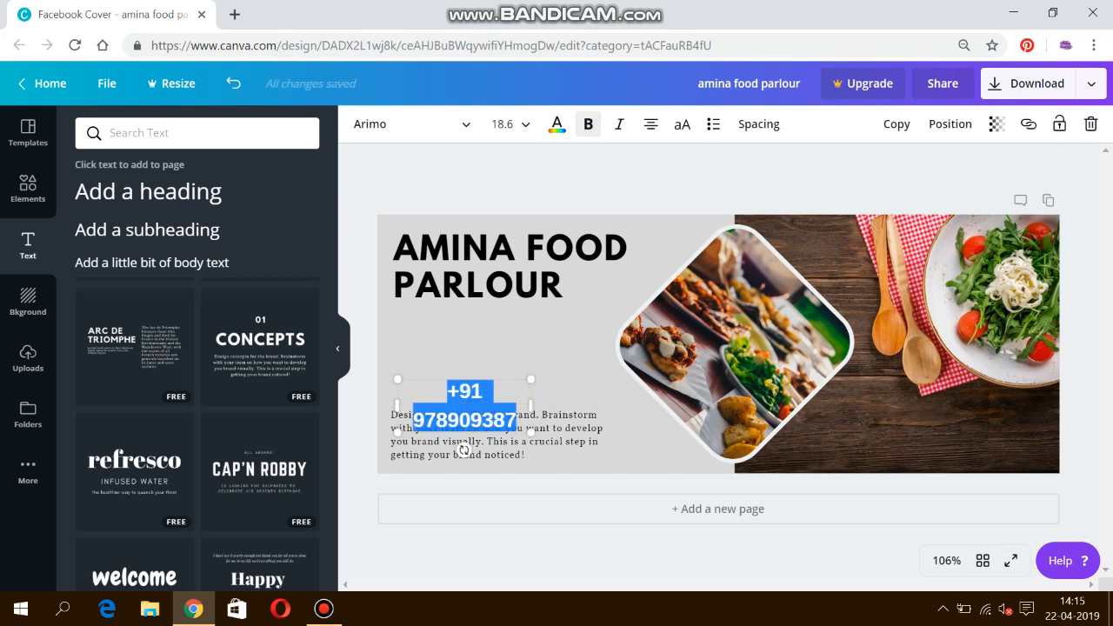
left_click_drag(531, 406, 543, 406)
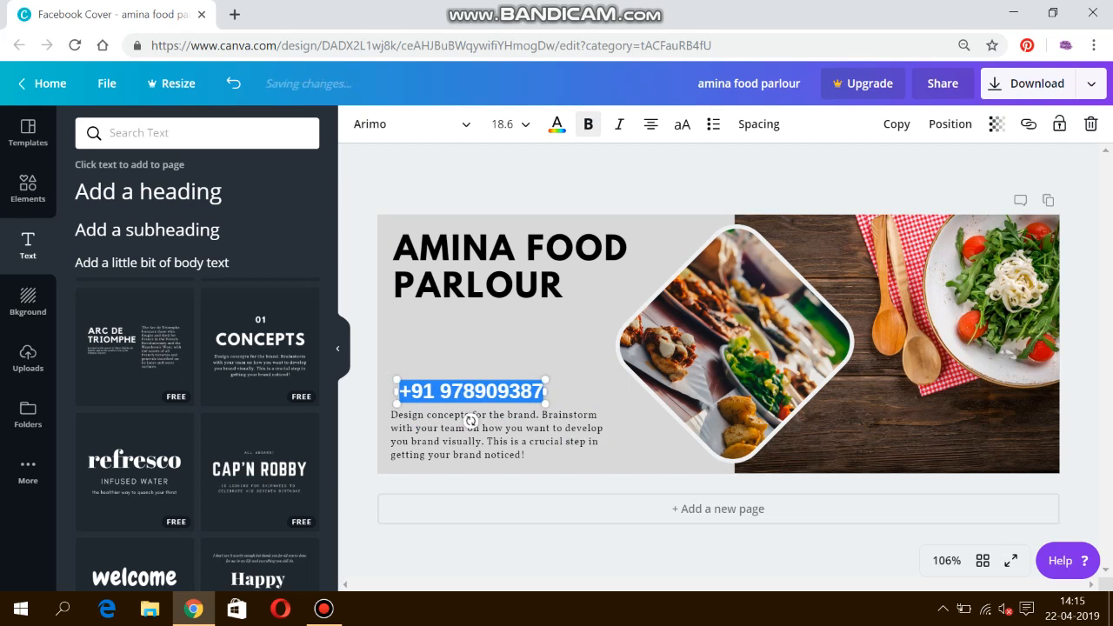
key("Left")
key("Left")
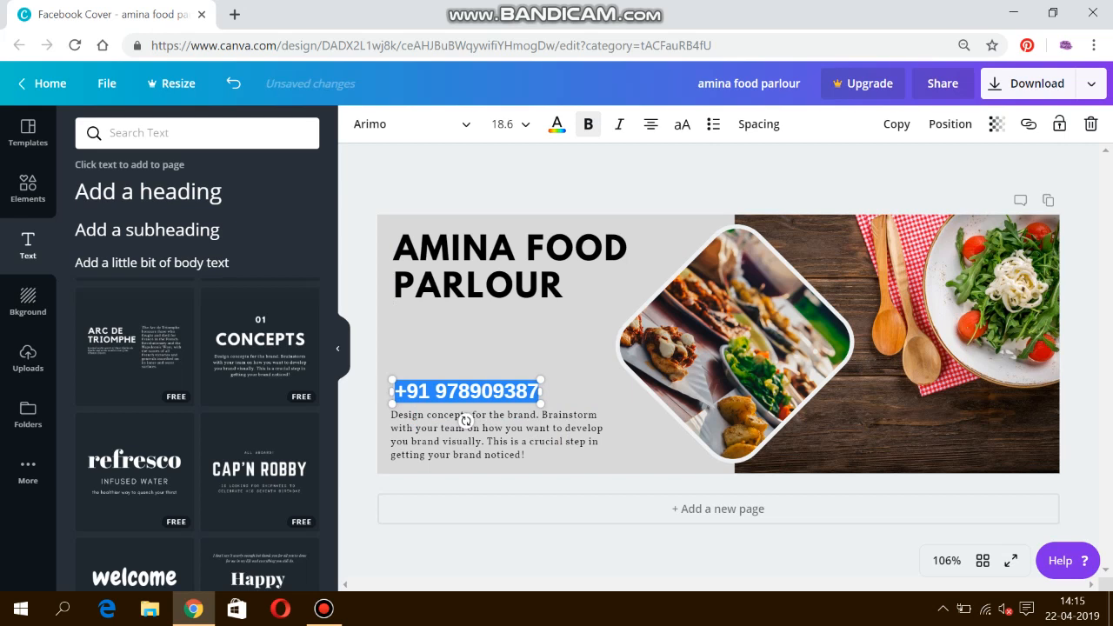
left_click_drag(540, 403, 530, 403)
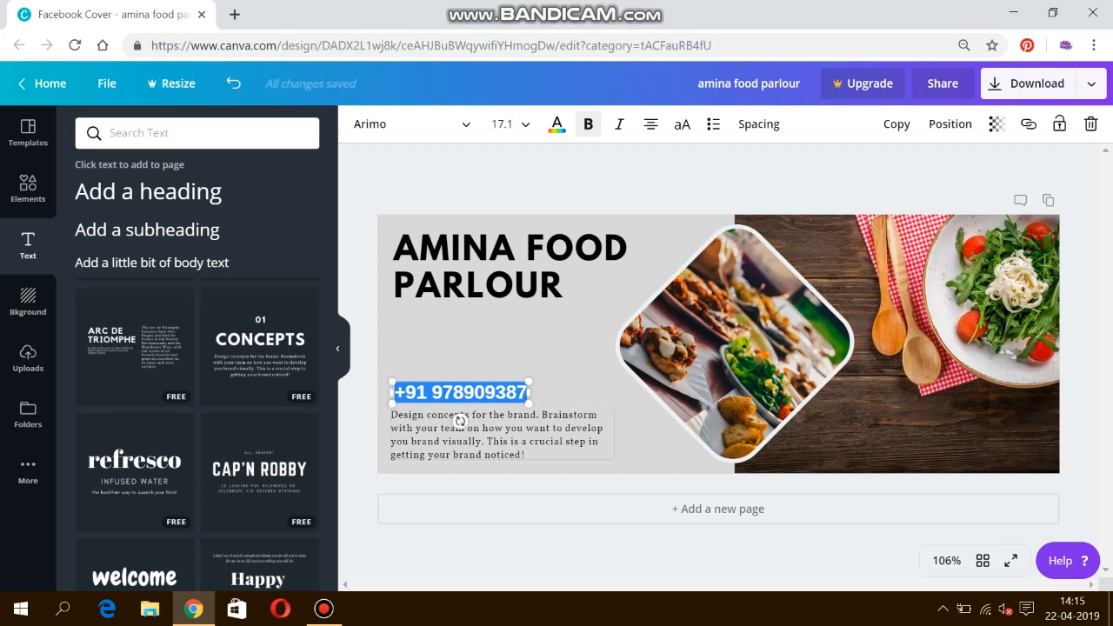
key("Left")
key("Left")
key("Left")
key("Left")
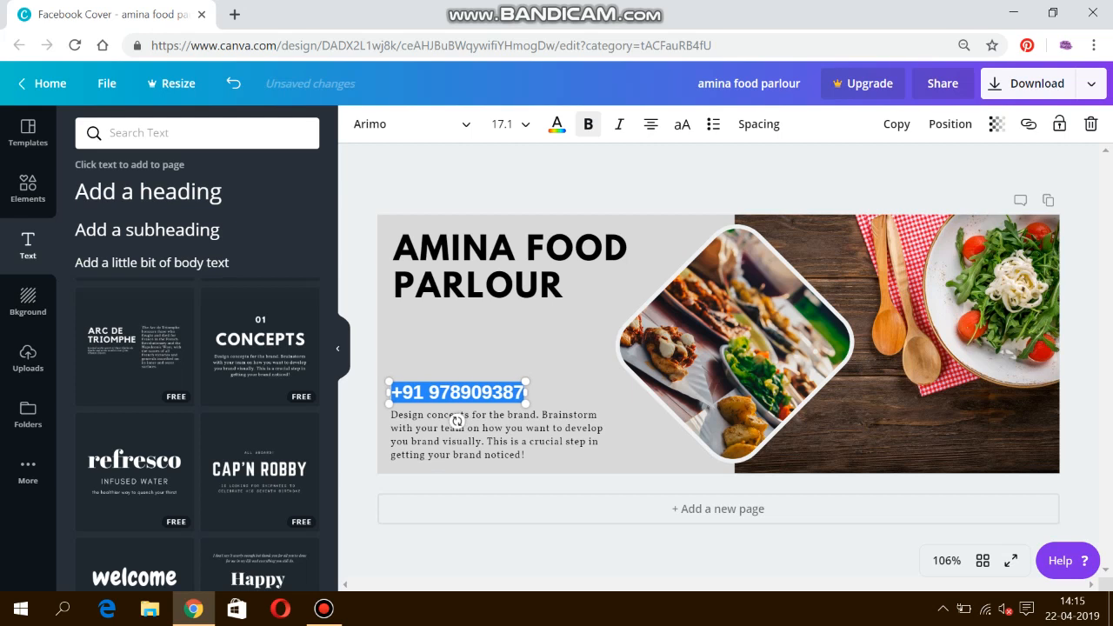
key("Right")
key("Right")
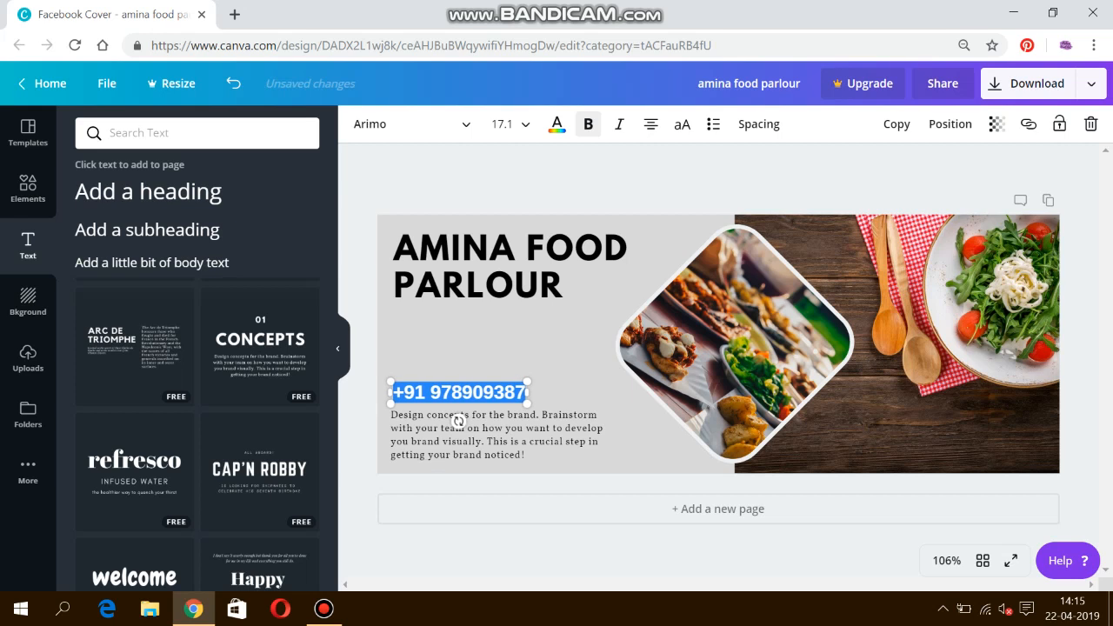
key("Escape")
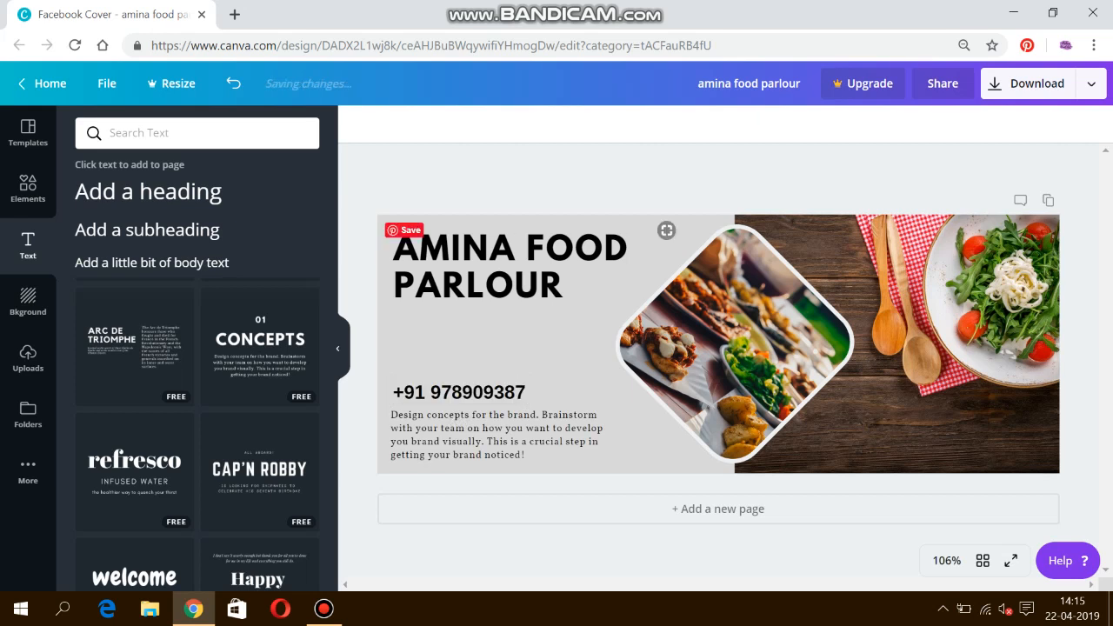
Step: Download the cover as a PNG file named amina food parlour.png
left_click(1029, 83)
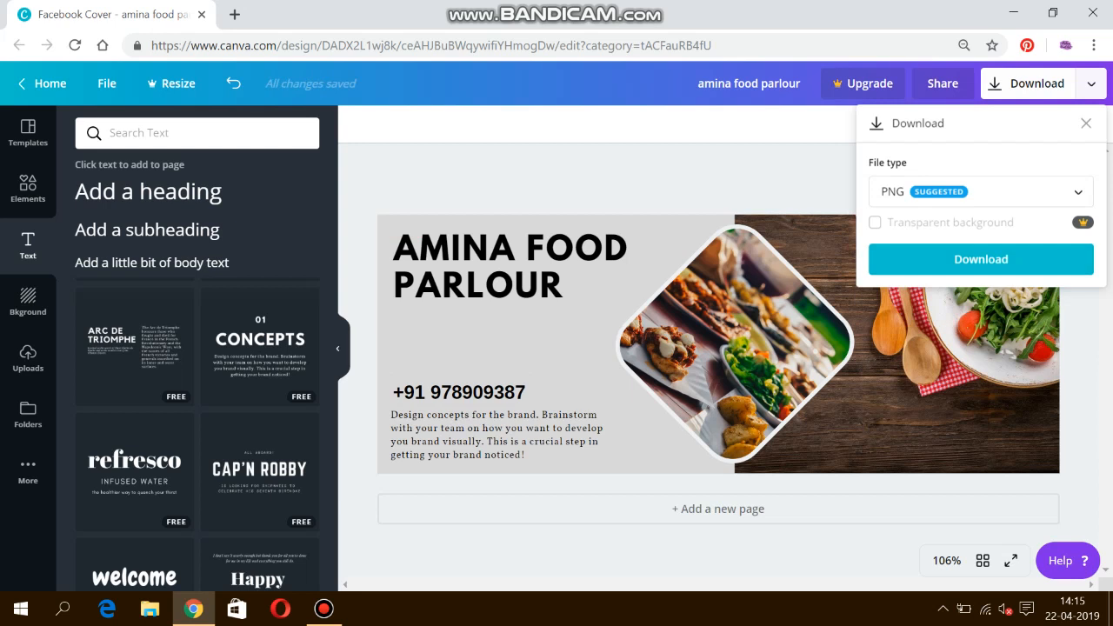
left_click(981, 259)
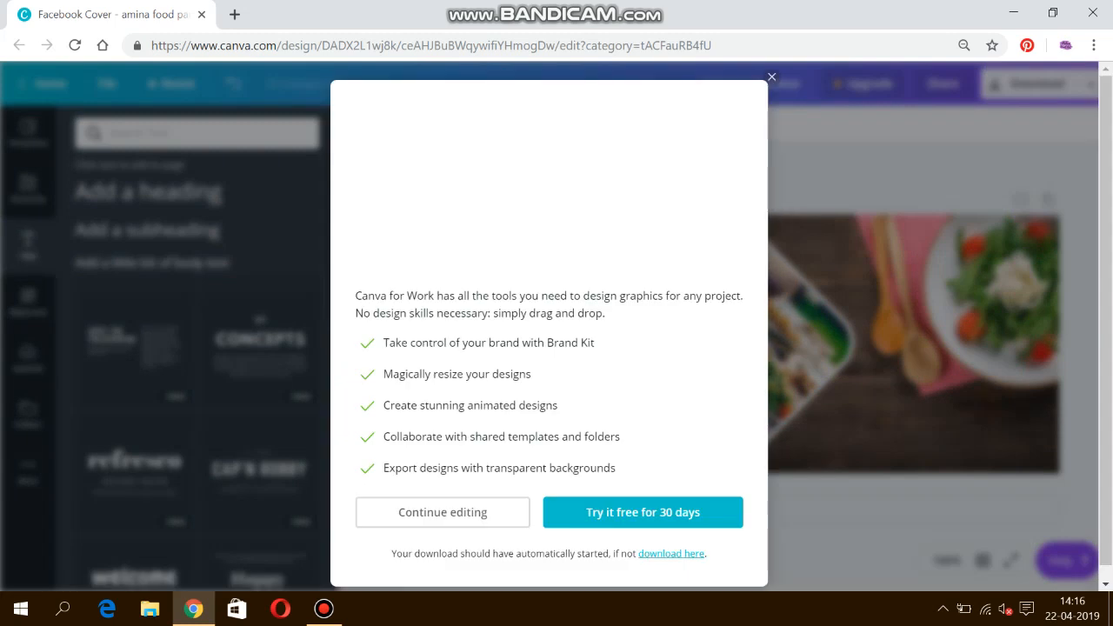
left_click(323, 608)
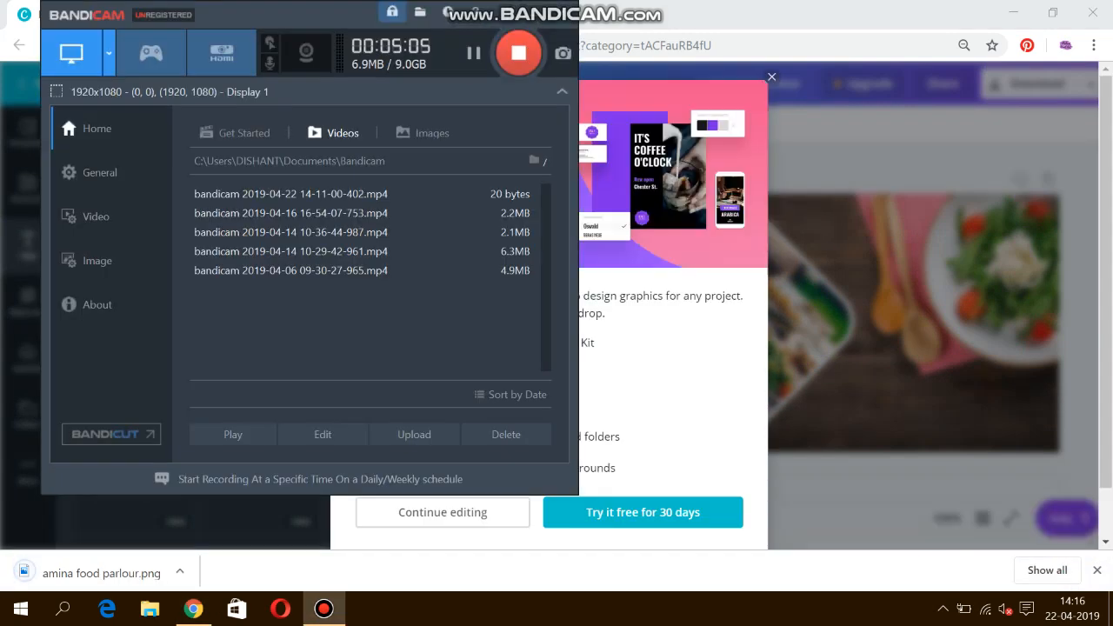